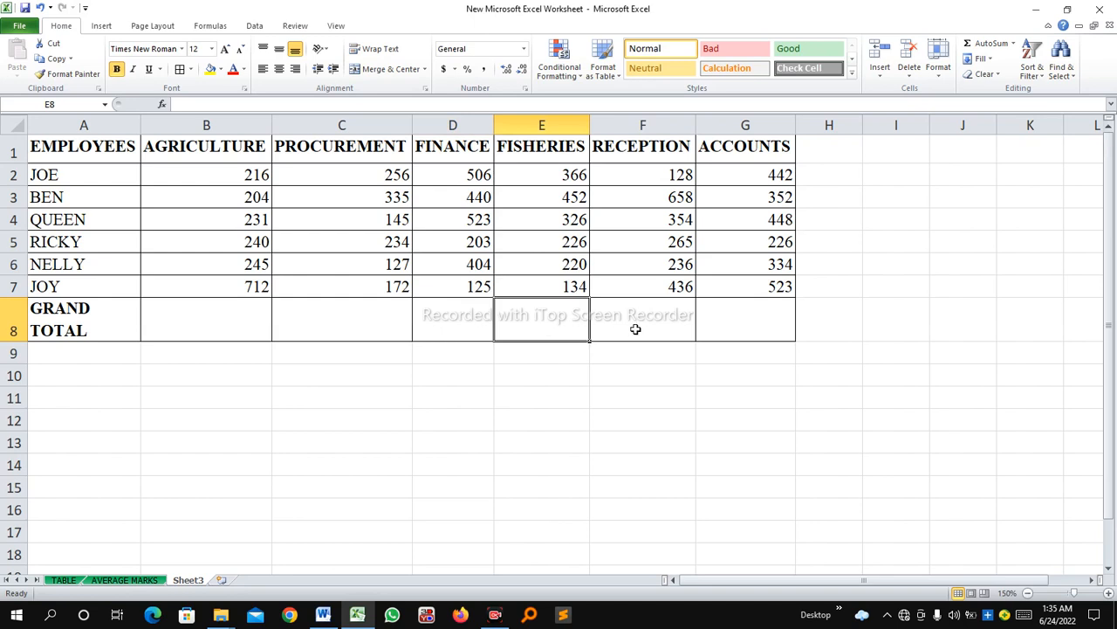
Examine the employee table's department headings, the figures in B2:G7 and the empty grand total row.
{"action": "left_click", "coordinate": [748, 325]}
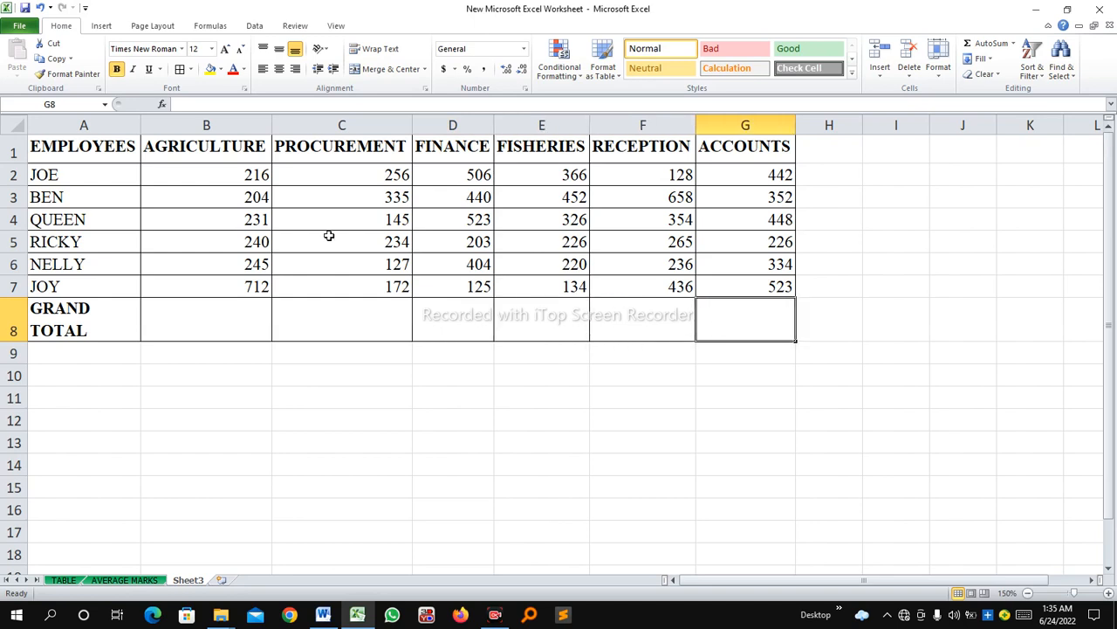
{"action": "left_click", "coordinate": [35, 142]}
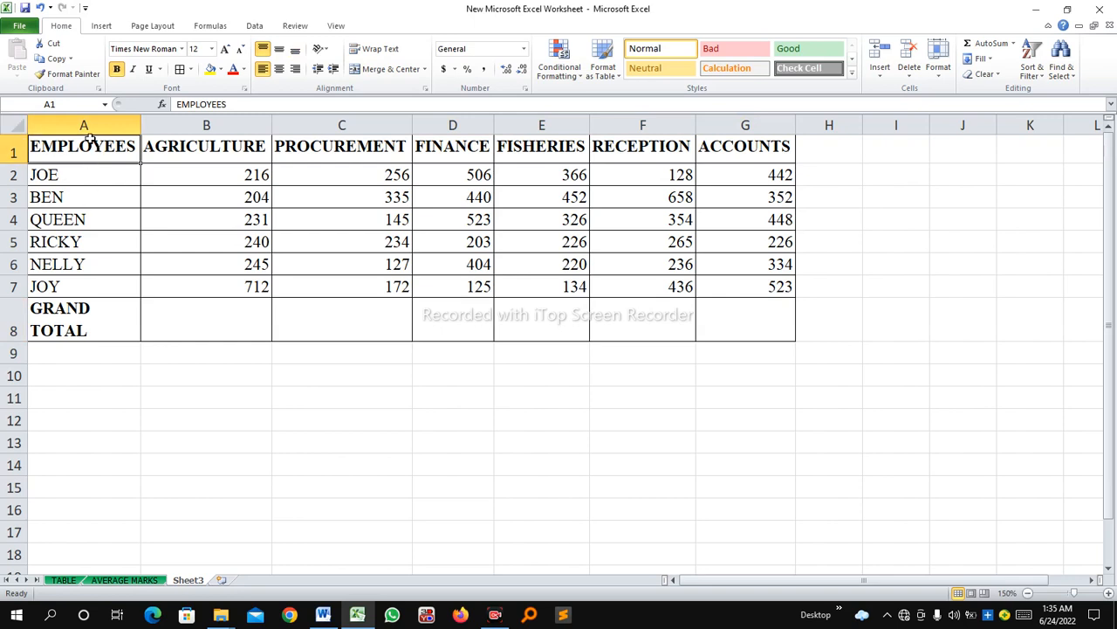
{"action": "left_click", "coordinate": [86, 167]}
{"action": "left_click", "coordinate": [70, 264]}
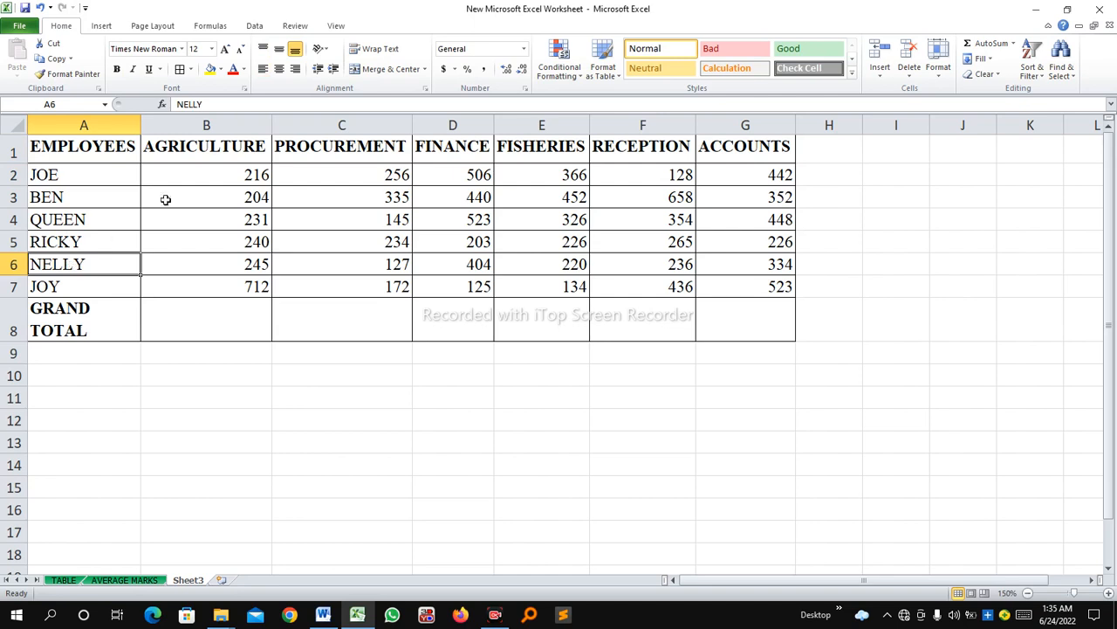
{"action": "left_click", "coordinate": [225, 149]}
{"action": "left_click", "coordinate": [354, 158]}
{"action": "left_click", "coordinate": [477, 149]}
{"action": "left_click", "coordinate": [567, 152]}
{"action": "left_click", "coordinate": [644, 150]}
{"action": "left_click", "coordinate": [749, 155]}
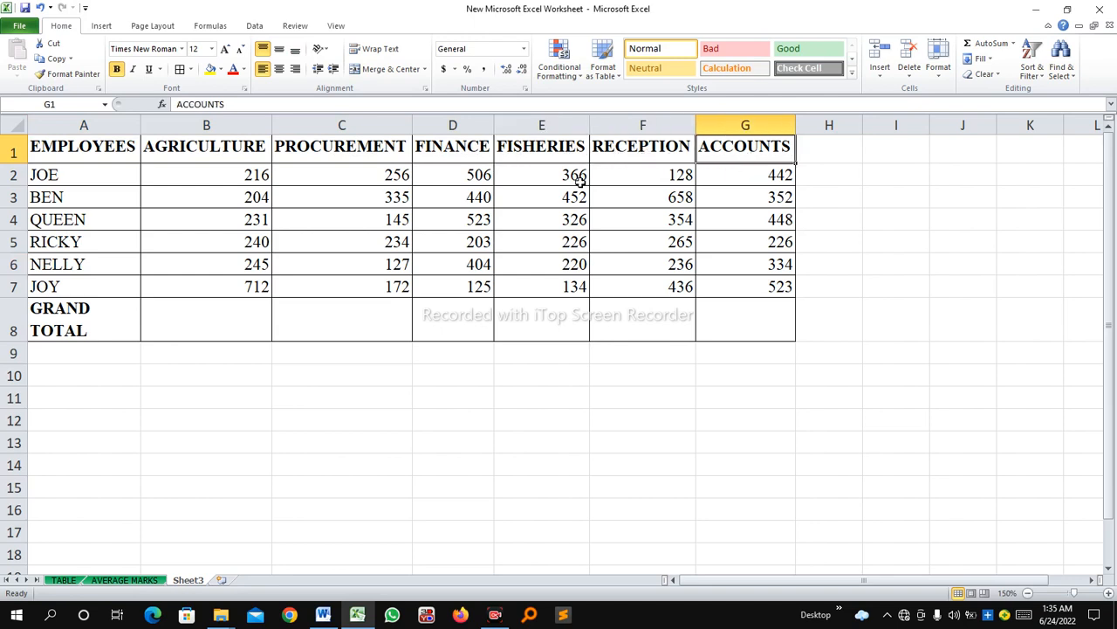
{"action": "left_click", "coordinate": [229, 174]}
{"action": "left_click_drag", "start_coordinate": [228, 173], "coordinate": [733, 290]}
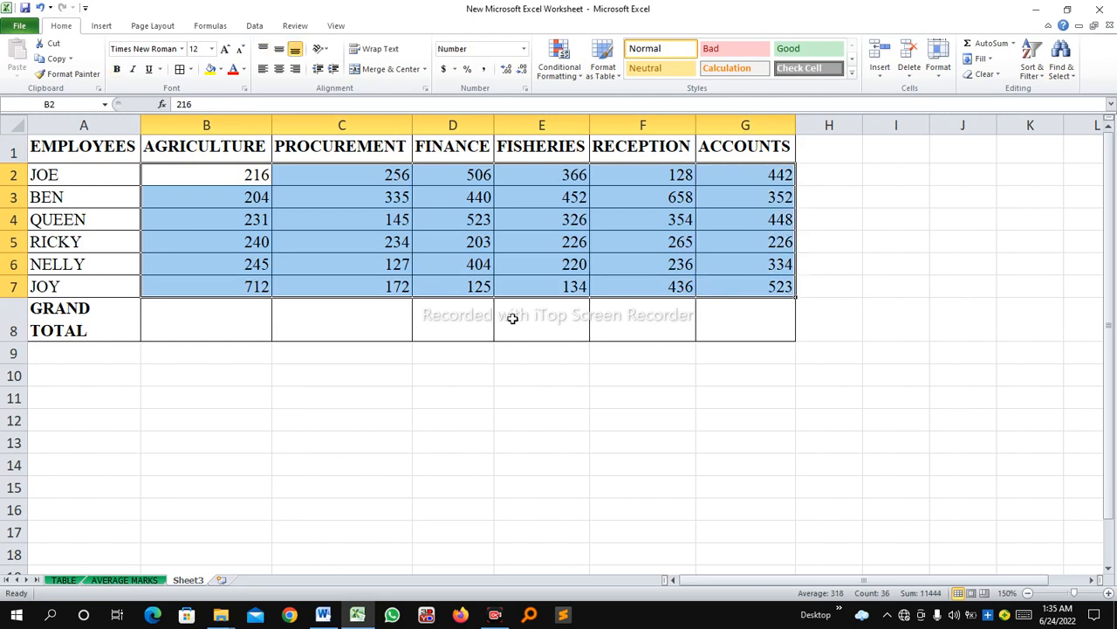
{"action": "left_click", "coordinate": [230, 327]}
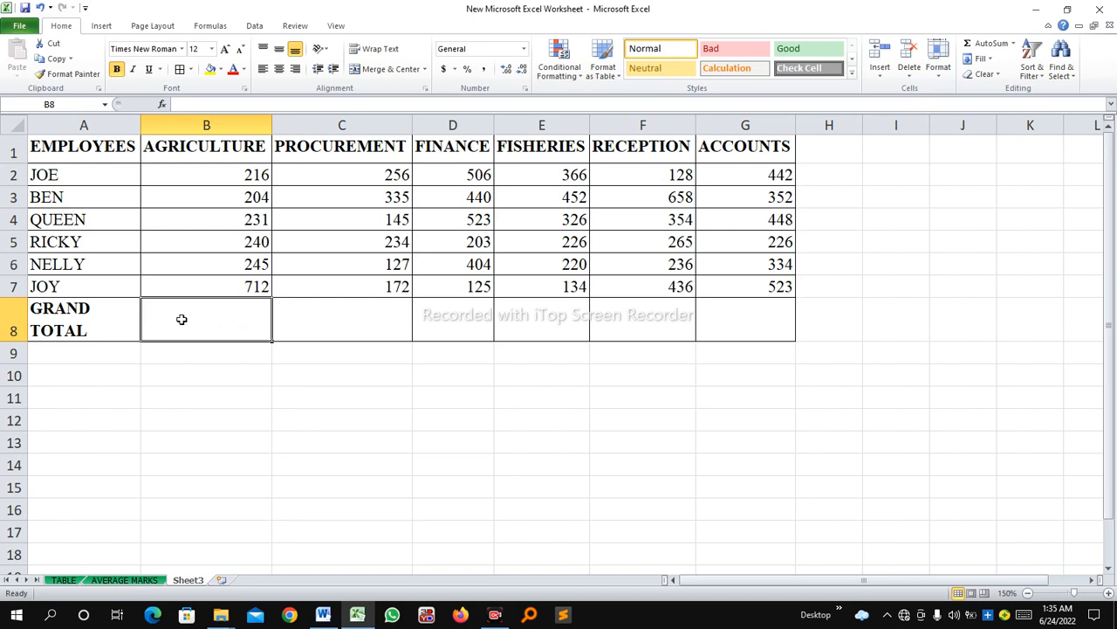
{"action": "left_click", "coordinate": [14, 321]}
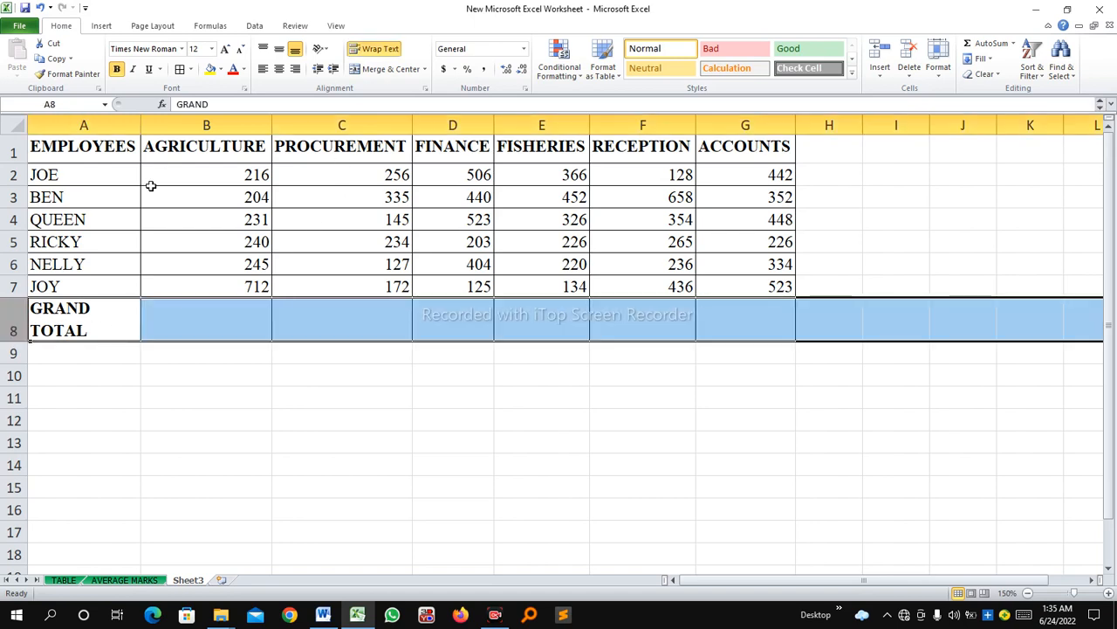
{"action": "left_click", "coordinate": [214, 324]}
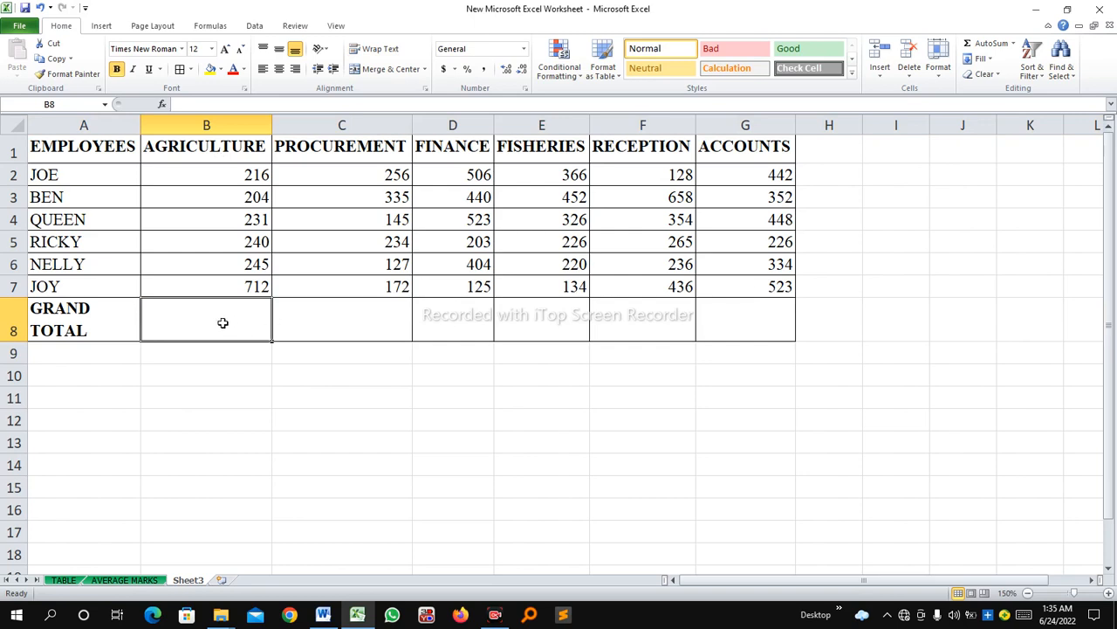
{"action": "type", "text": "="}
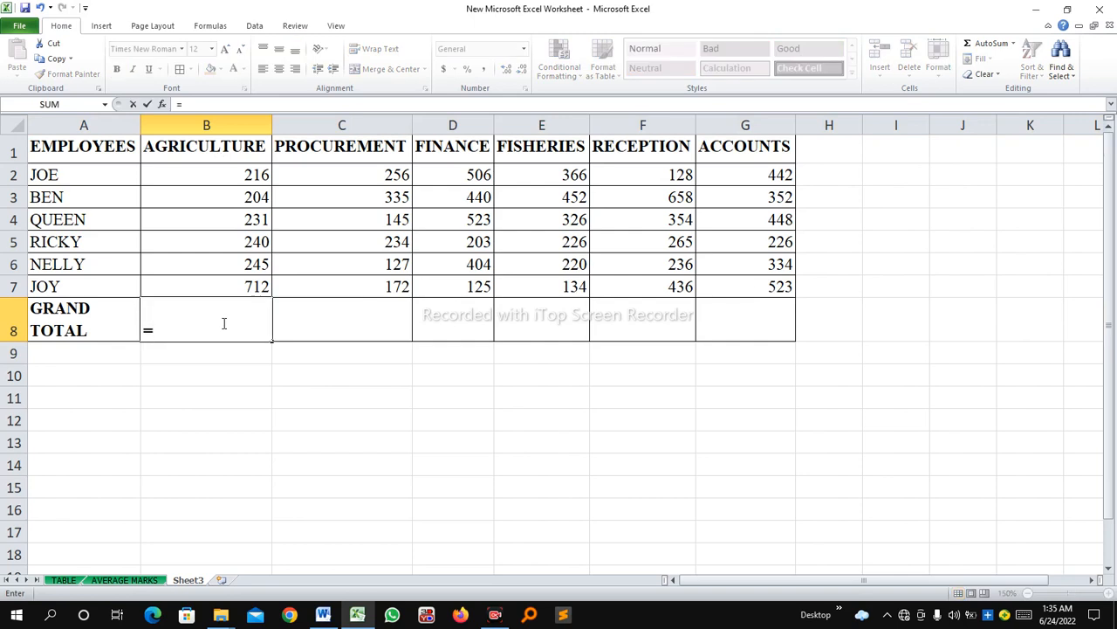
{"action": "type", "text": "SUM"}
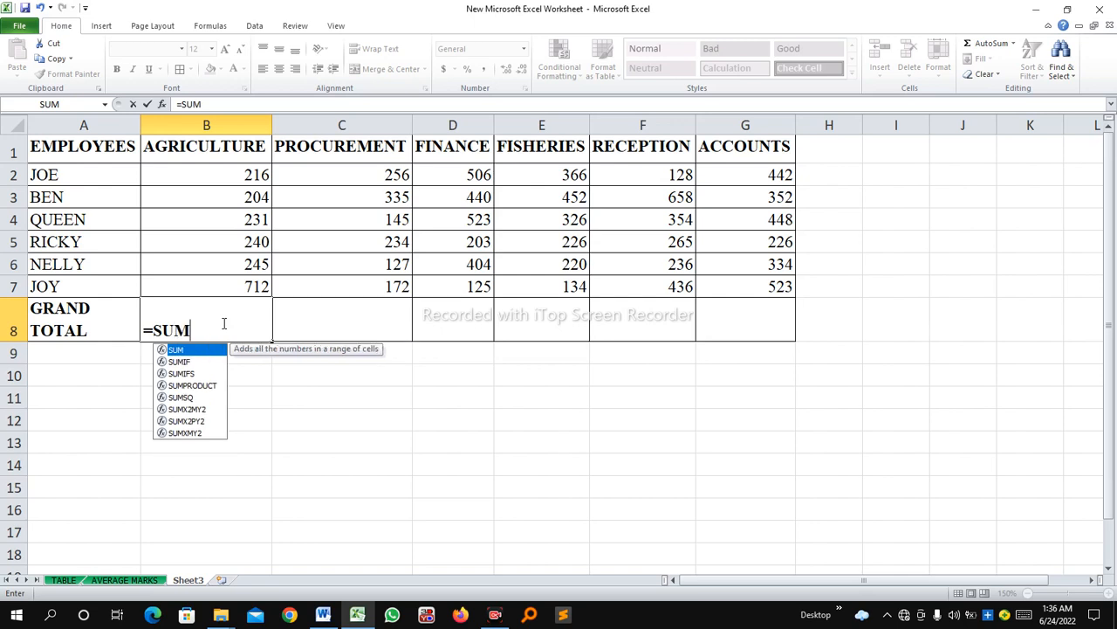
{"action": "type", "text": "("}
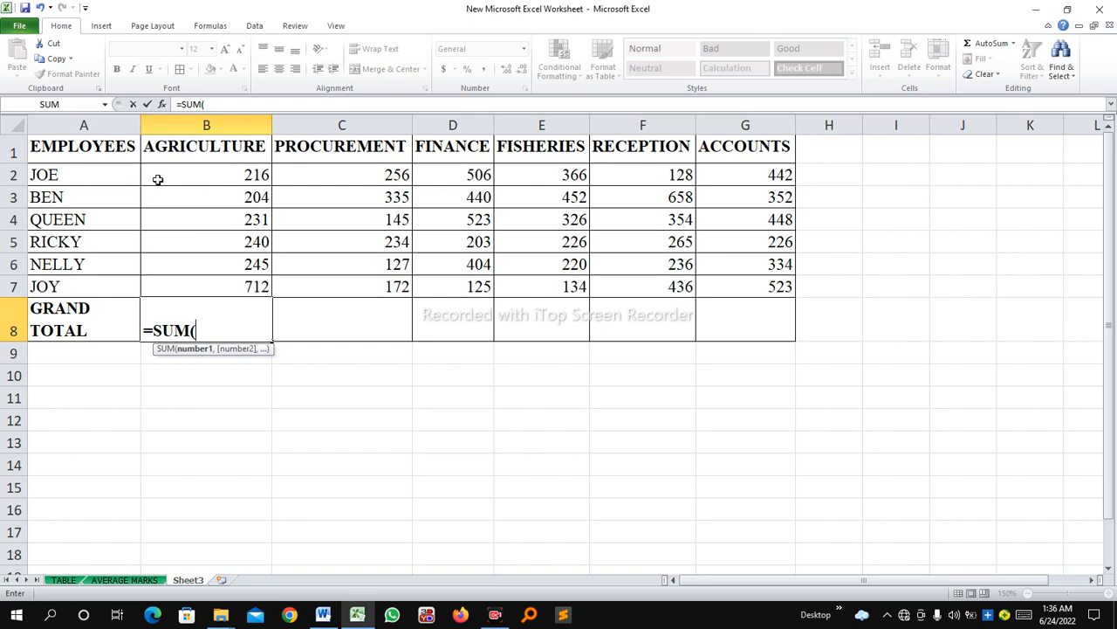
{"action": "left_click", "coordinate": [187, 179]}
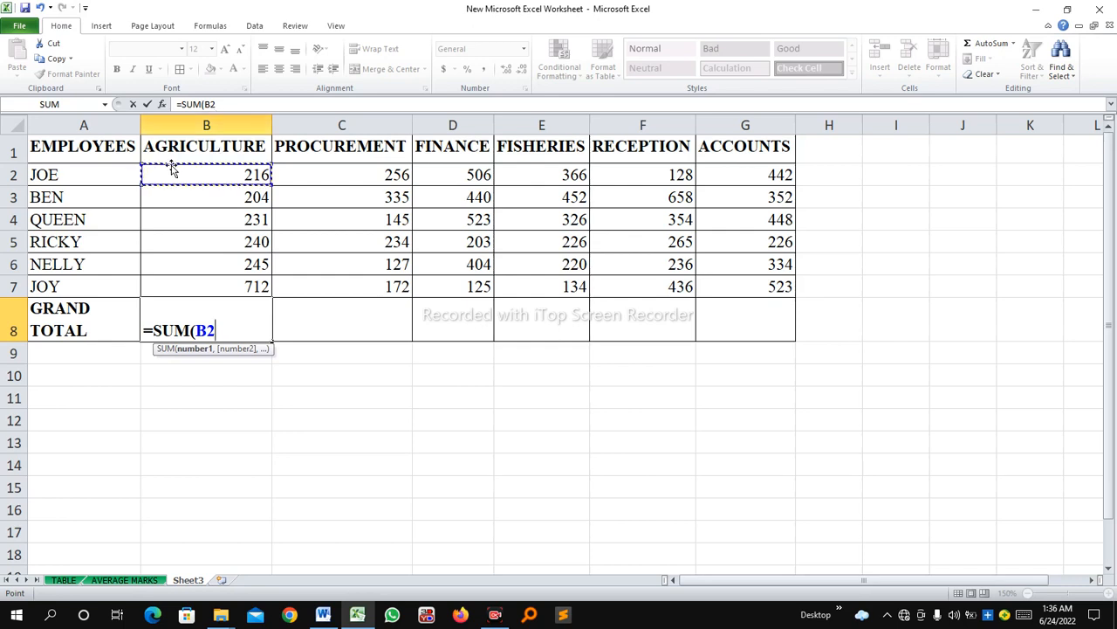
{"action": "left_click_drag", "start_coordinate": [262, 186], "coordinate": [262, 286]}
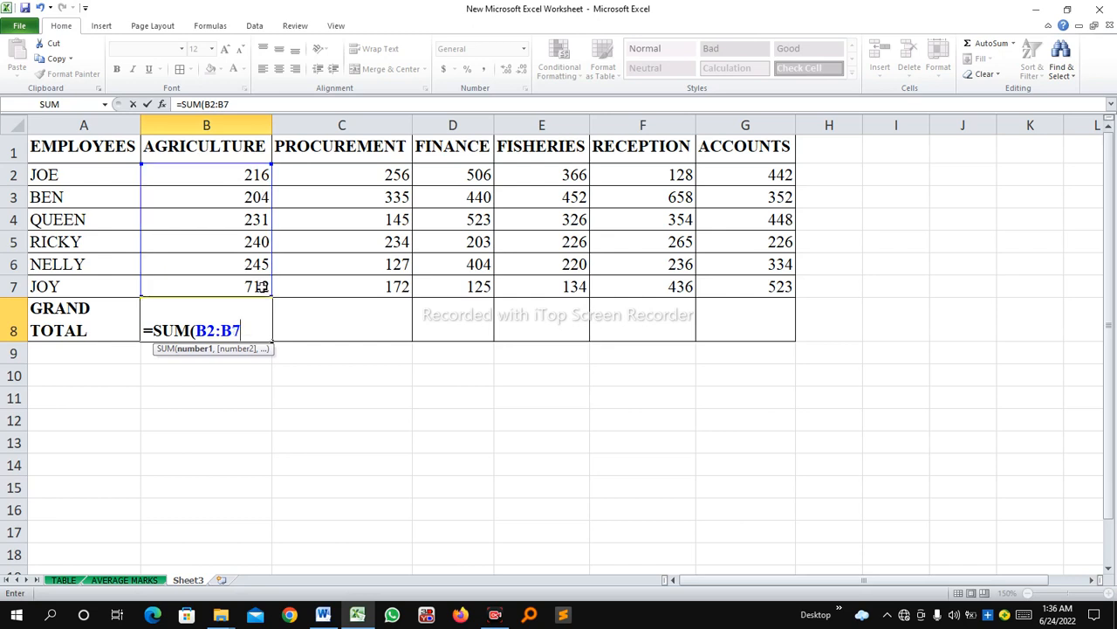
{"action": "type", "text": ")"}
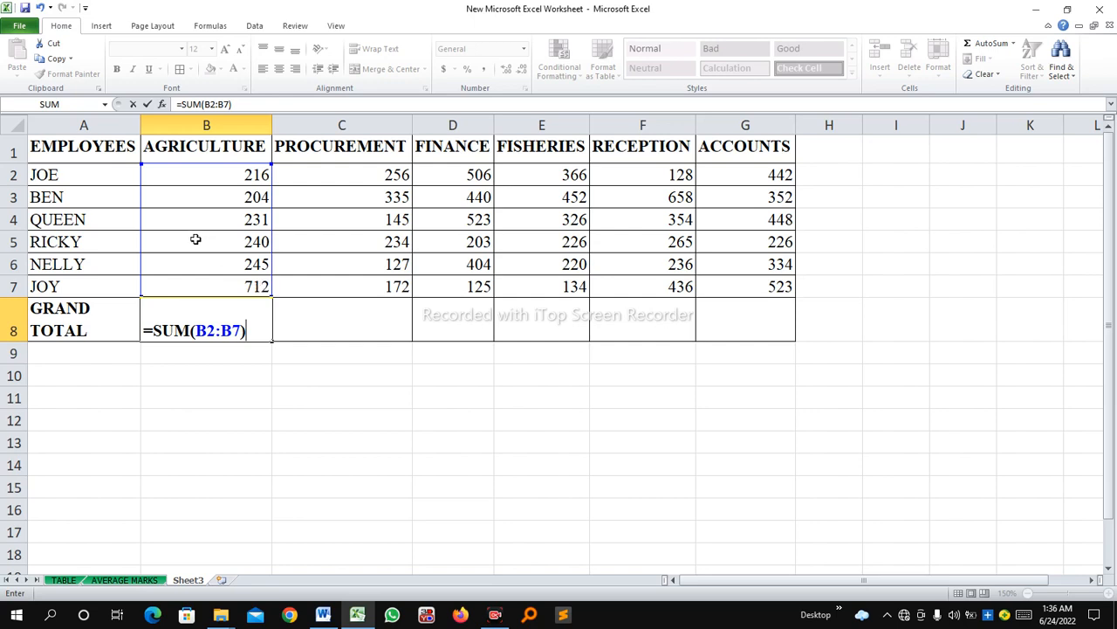
{"action": "left_click", "coordinate": [134, 104]}
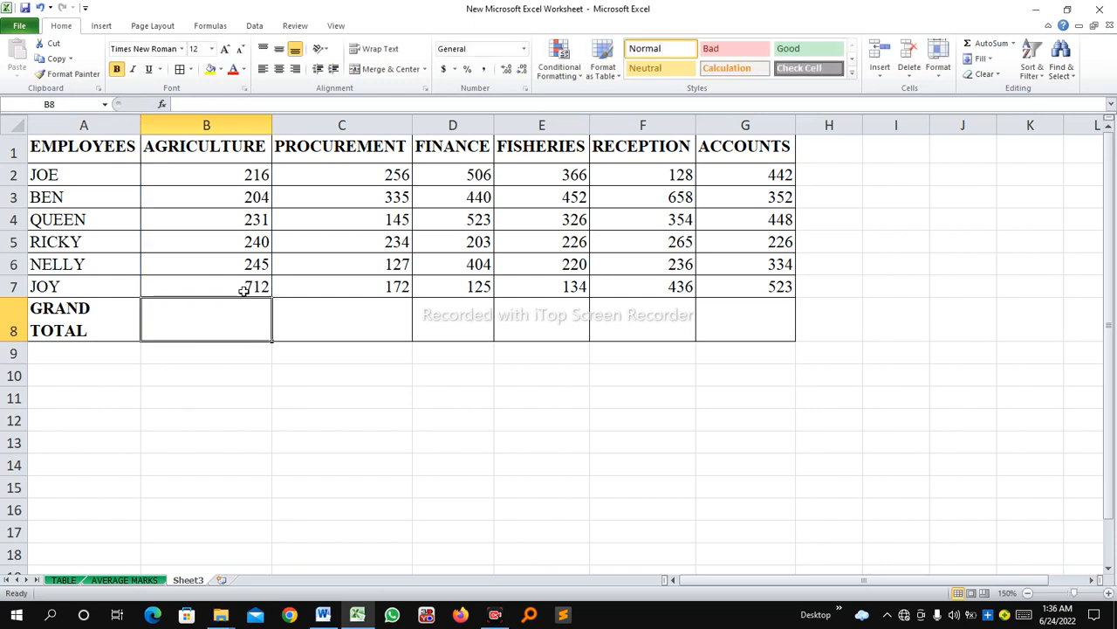
{"action": "left_click", "coordinate": [294, 305]}
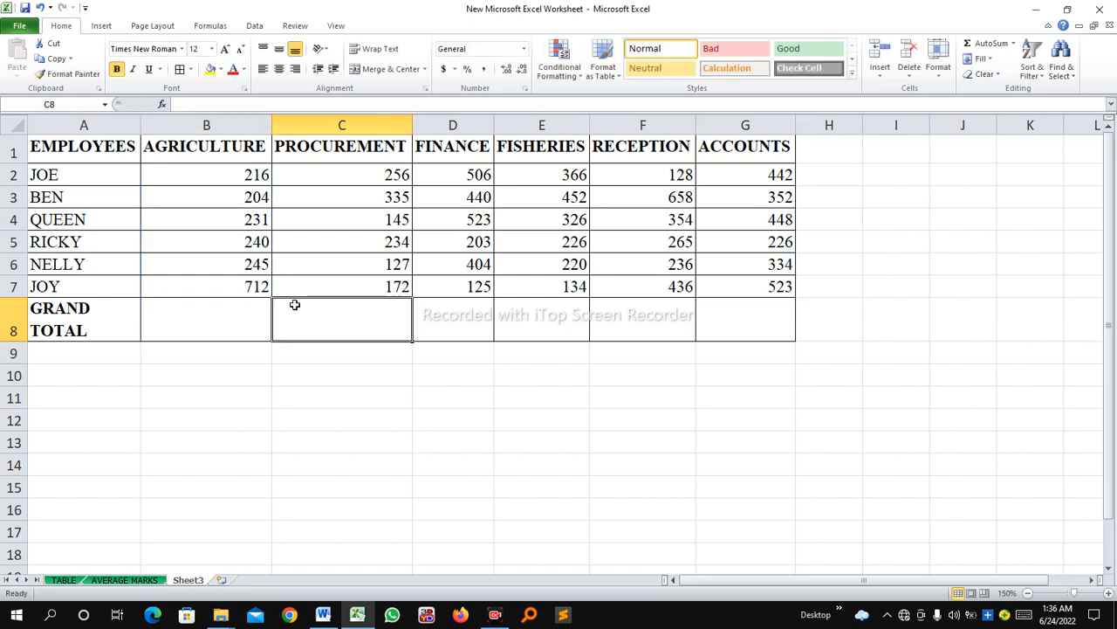
Review the AutoSum function choices available for the Agriculture grand total cell B8.
{"action": "left_click", "coordinate": [228, 312]}
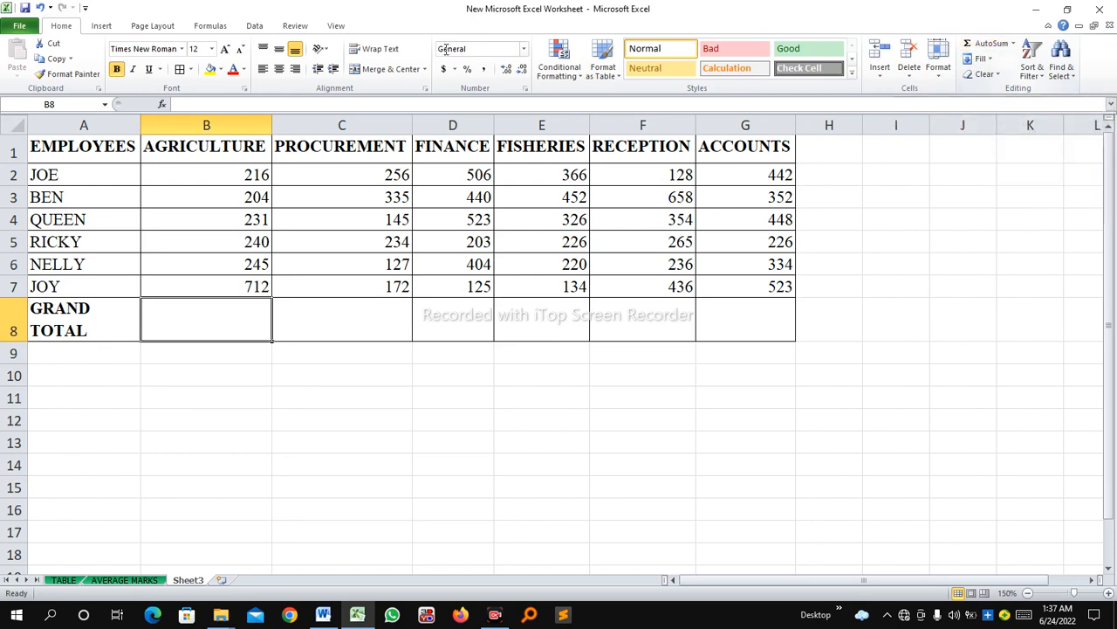
{"action": "left_click", "coordinate": [210, 26]}
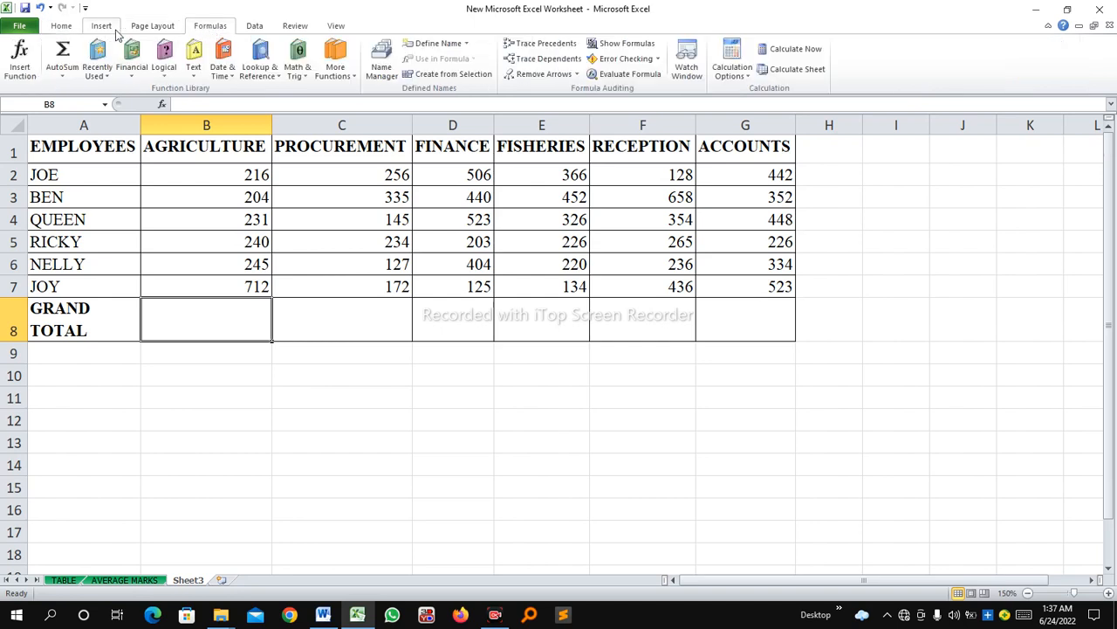
{"action": "left_click", "coordinate": [66, 79]}
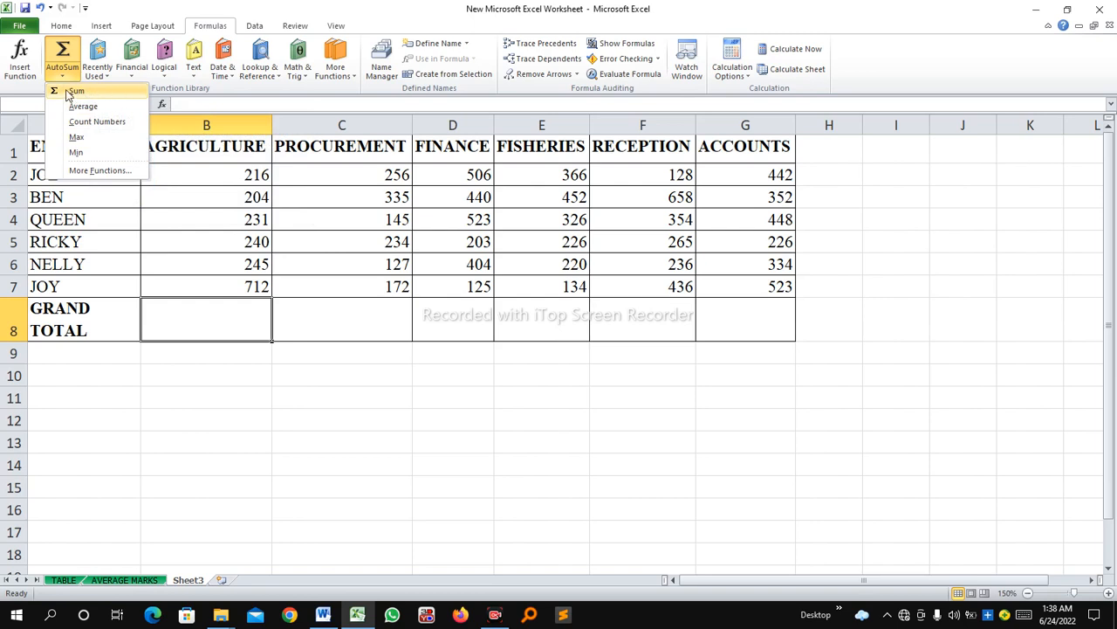
{"action": "left_click", "coordinate": [66, 26]}
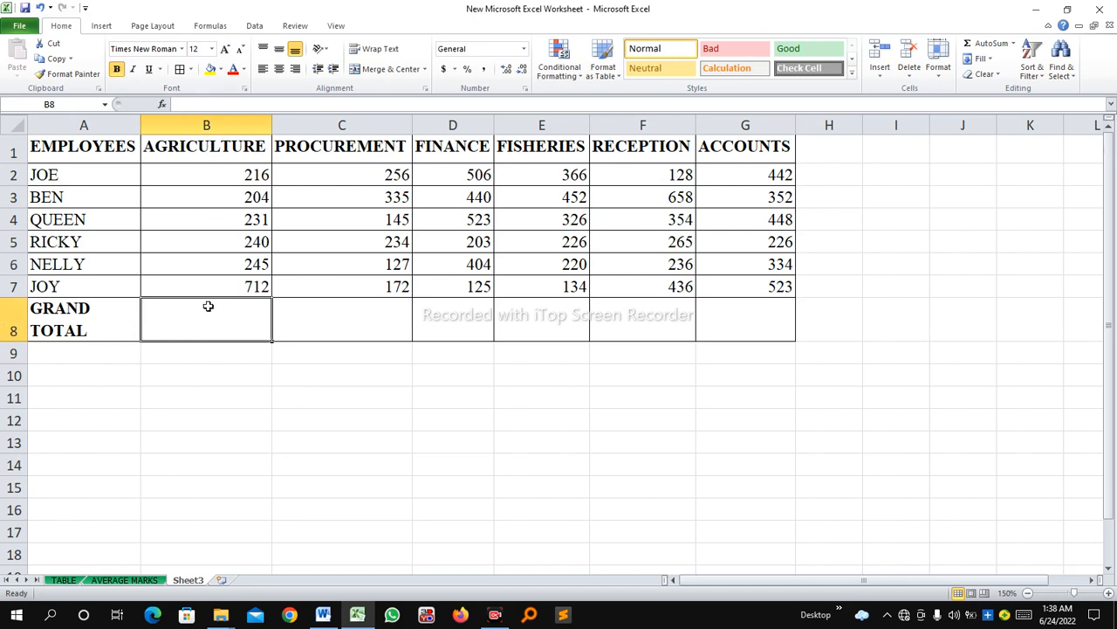
Total the Agriculture figures B2:B7 in the grand total cell B8 with AutoSum.
{"action": "left_click", "coordinate": [14, 334]}
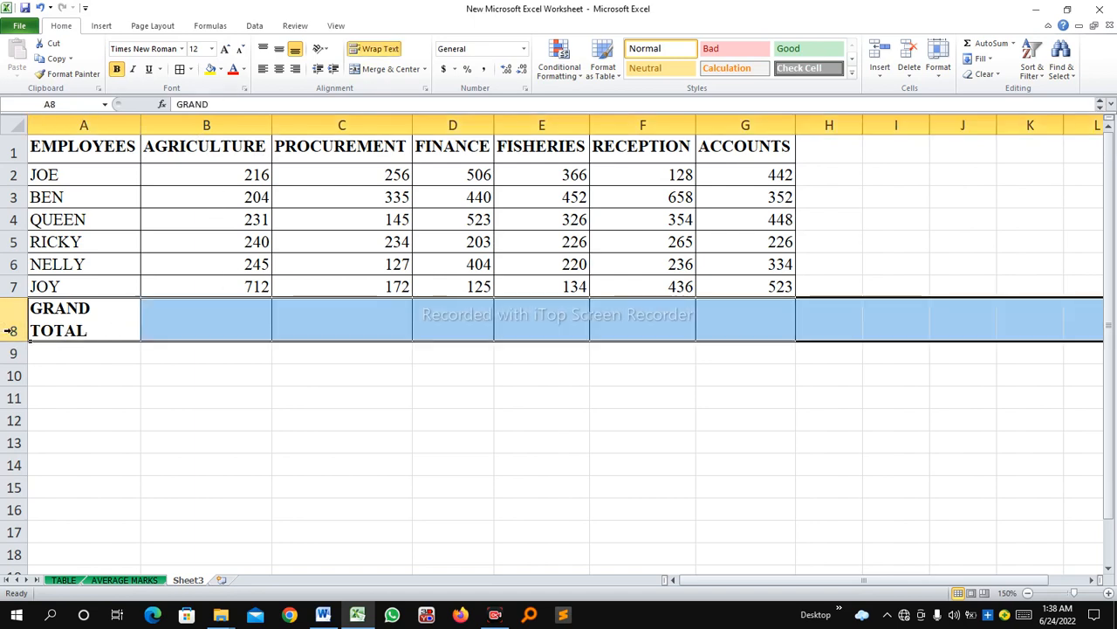
{"action": "left_click", "coordinate": [177, 318]}
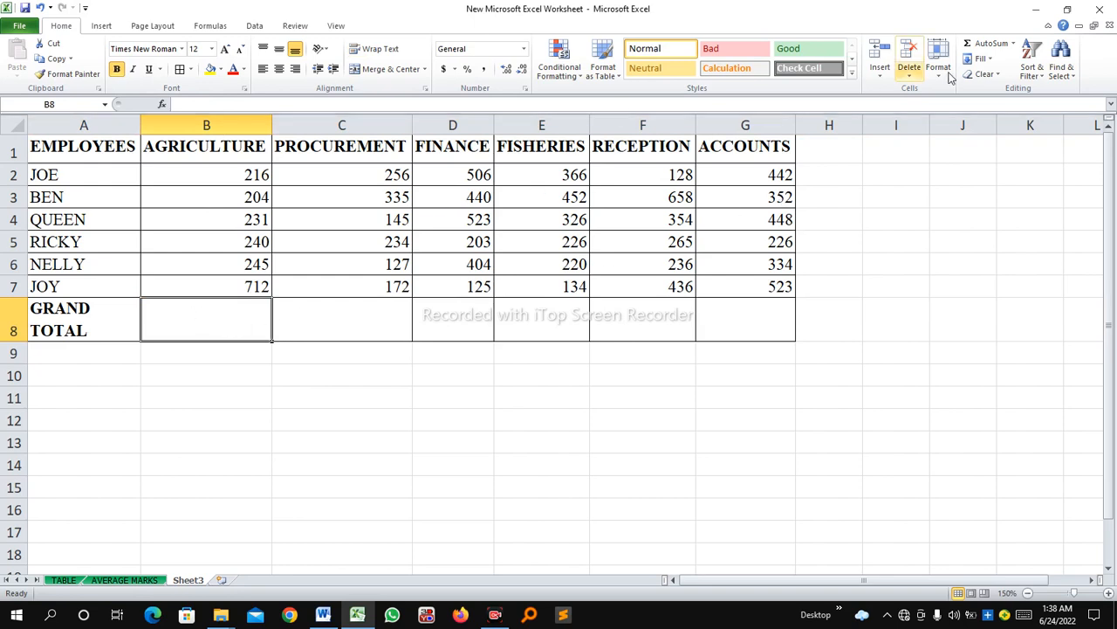
{"action": "left_click", "coordinate": [990, 43]}
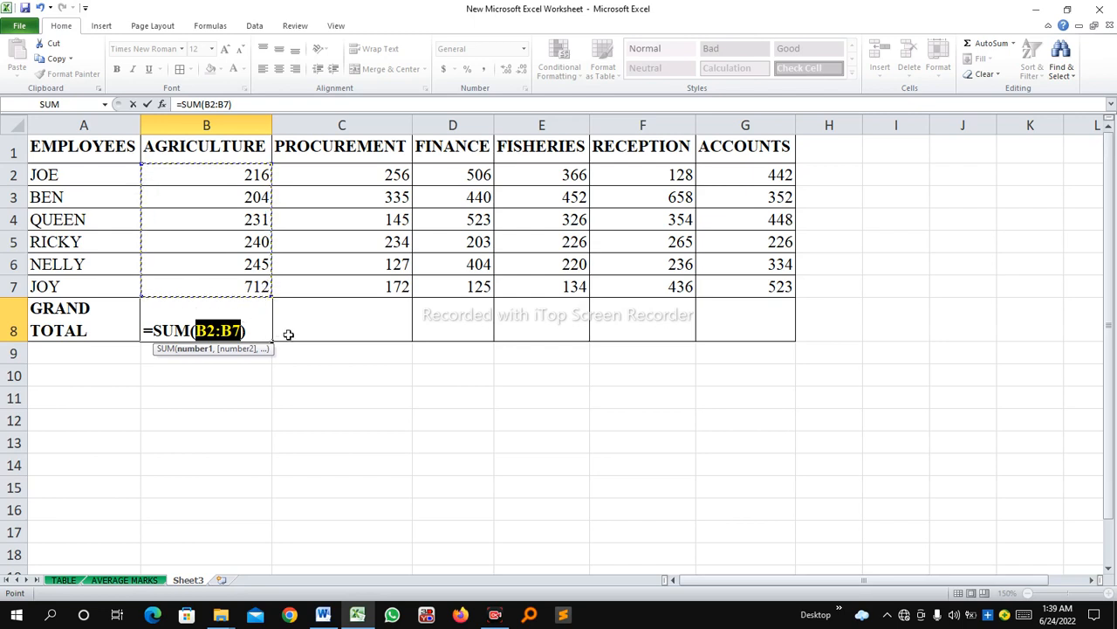
{"action": "key", "text": "Return"}
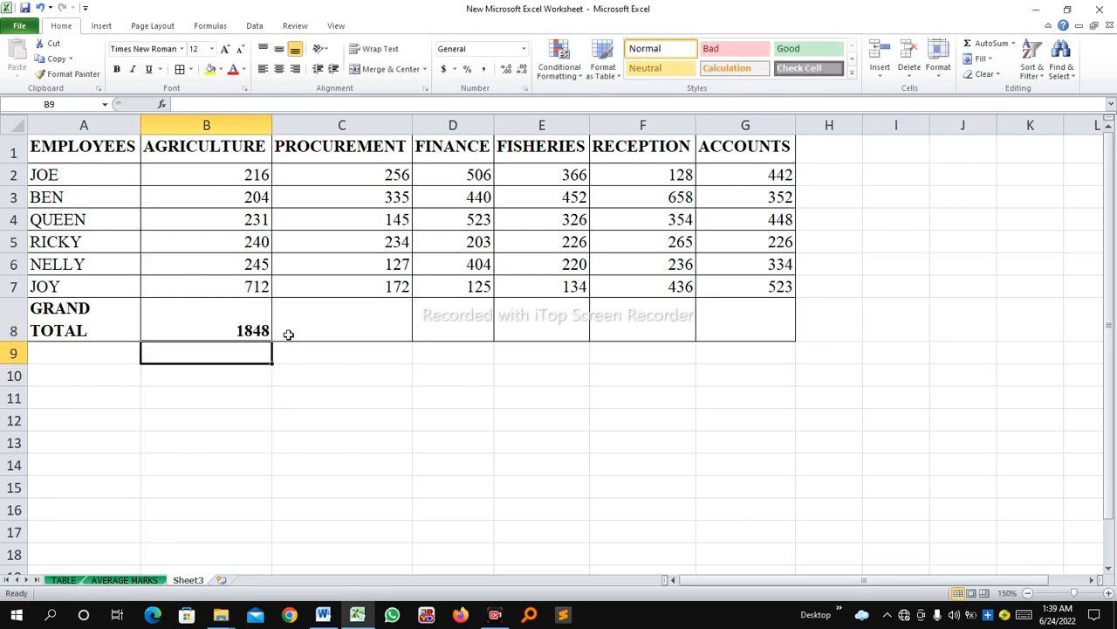
{"action": "left_click", "coordinate": [245, 325]}
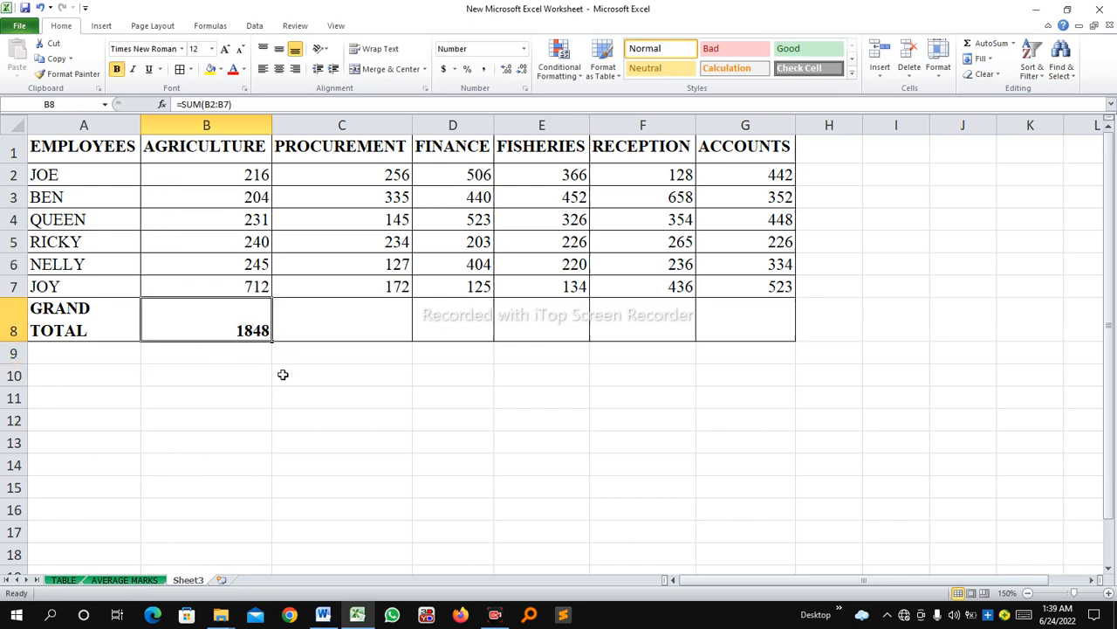
Insert a blank row above the first employee's row, directly below the department headings.
{"action": "left_click", "coordinate": [198, 168]}
{"action": "left_click", "coordinate": [252, 309]}
{"action": "left_click", "coordinate": [12, 175]}
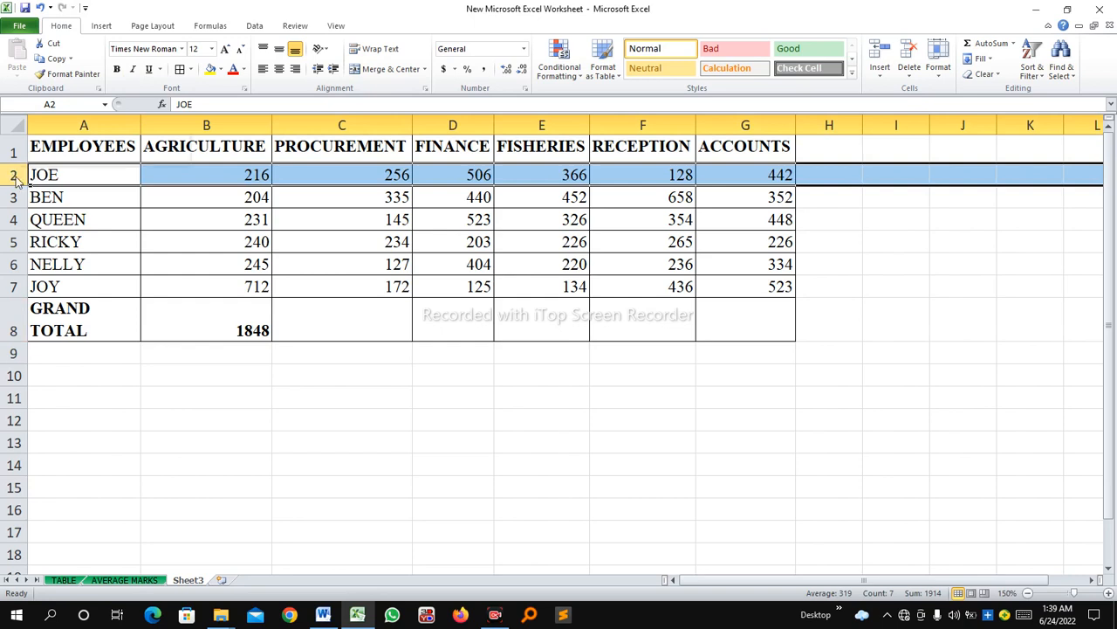
{"action": "right_click", "coordinate": [12, 175]}
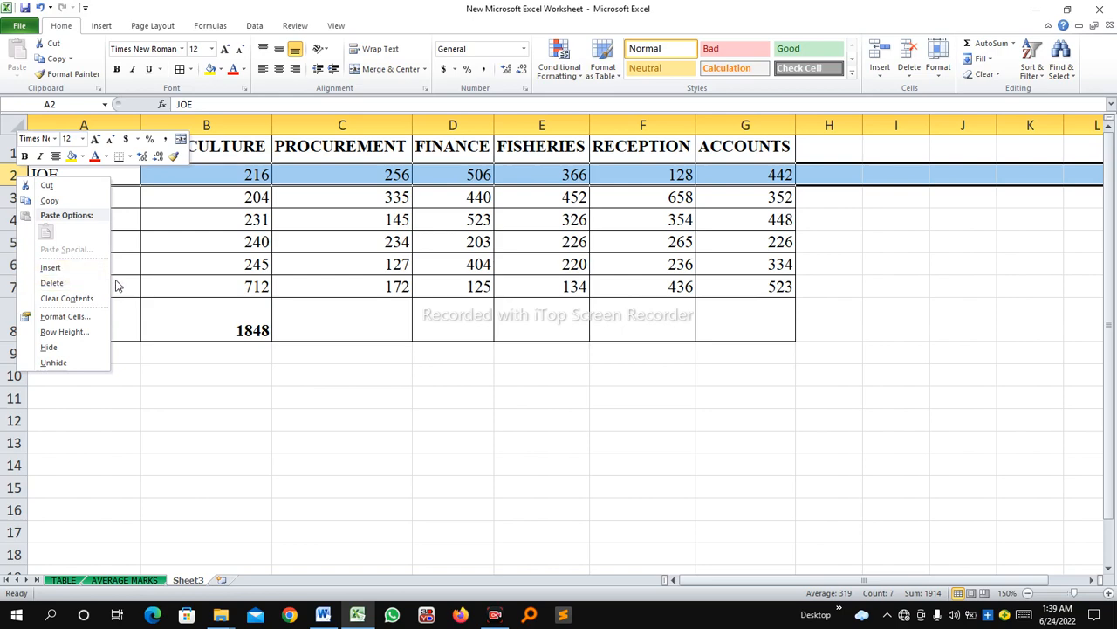
{"action": "left_click", "coordinate": [68, 268]}
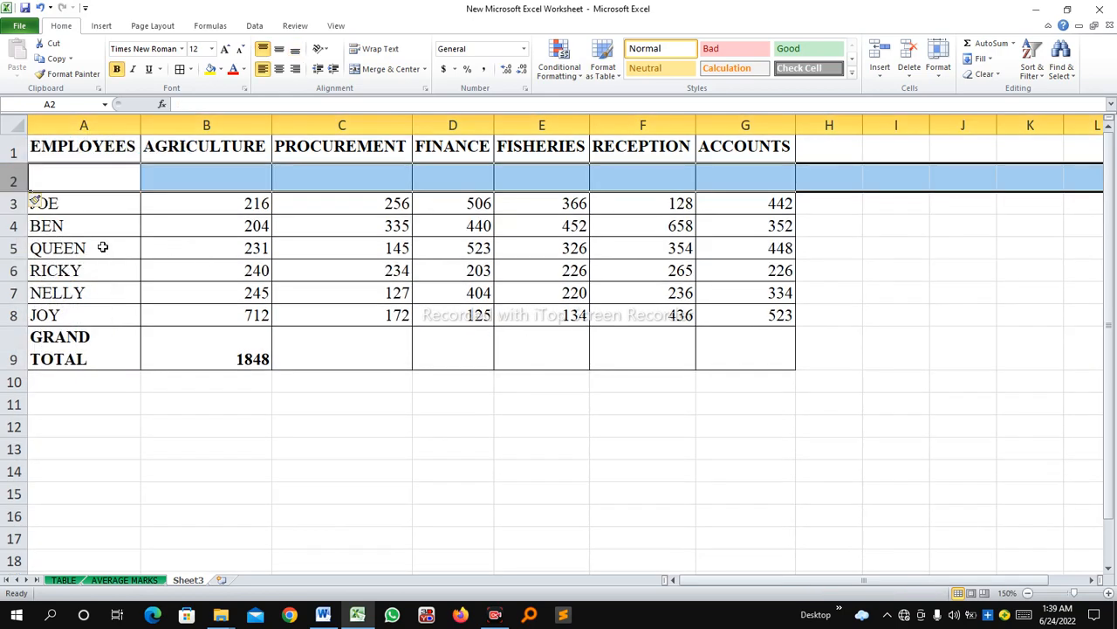
{"action": "left_click", "coordinate": [227, 183]}
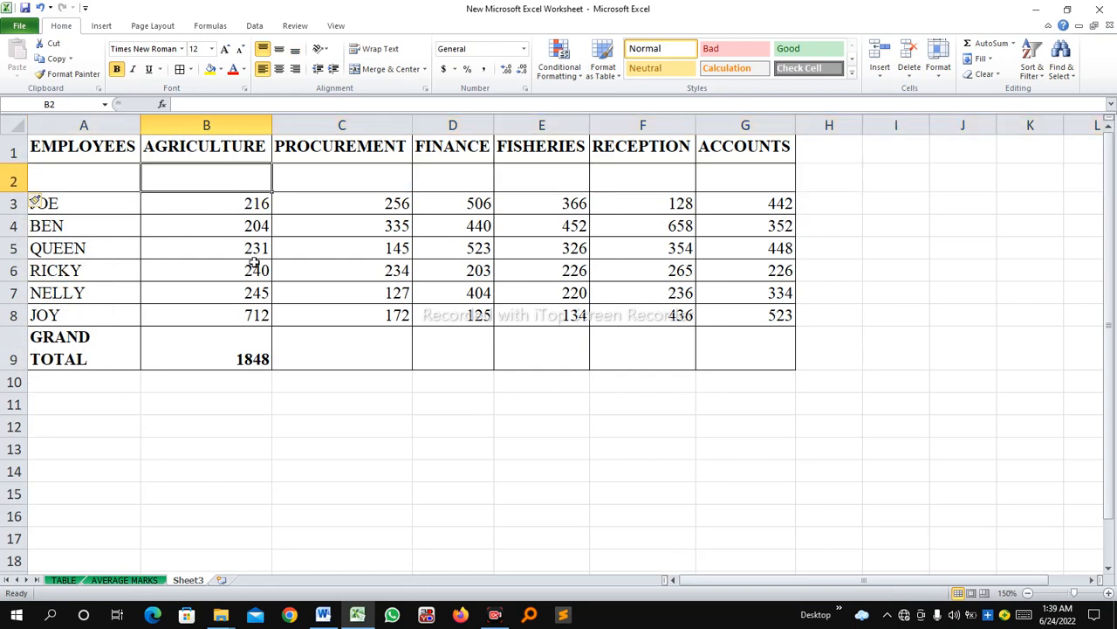
{"action": "left_click", "coordinate": [252, 356]}
{"action": "left_click", "coordinate": [499, 350]}
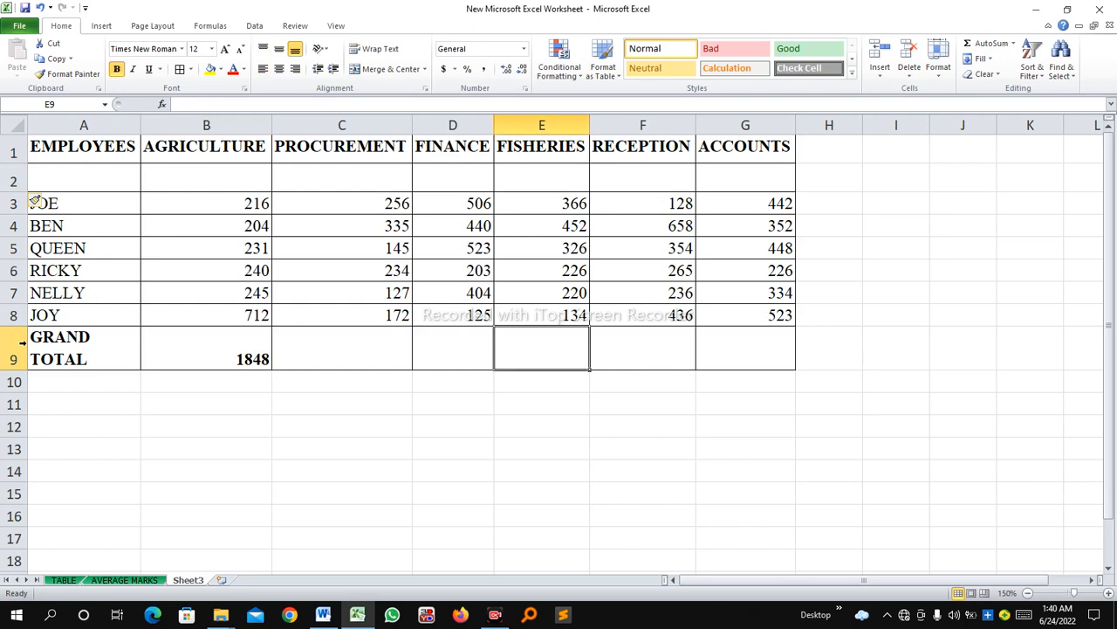
{"action": "left_click", "coordinate": [722, 351]}
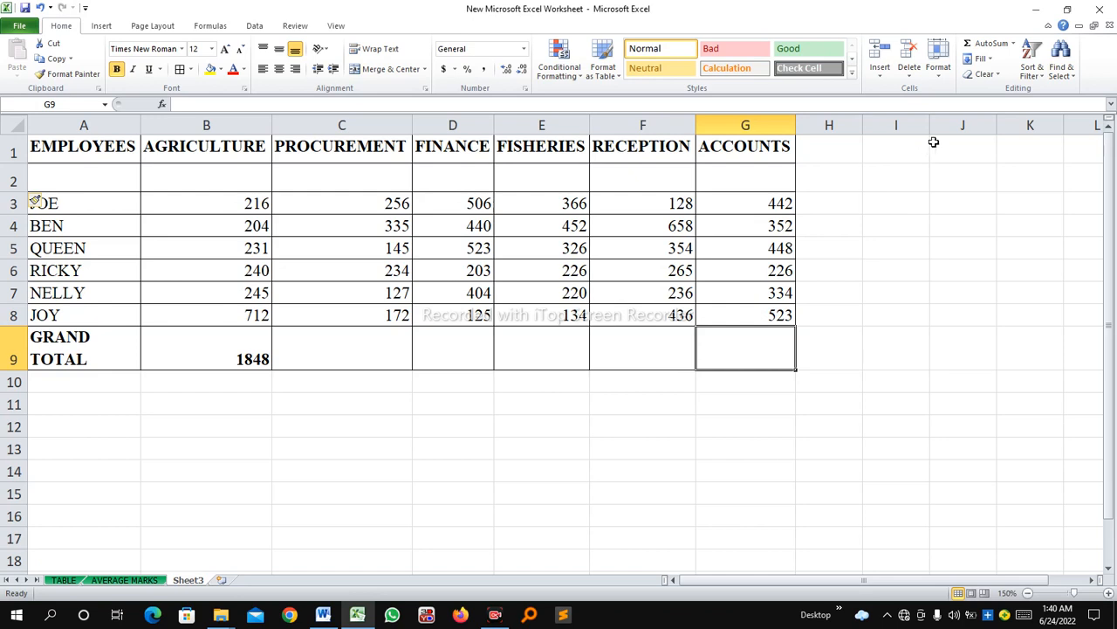
{"action": "left_click", "coordinate": [988, 45]}
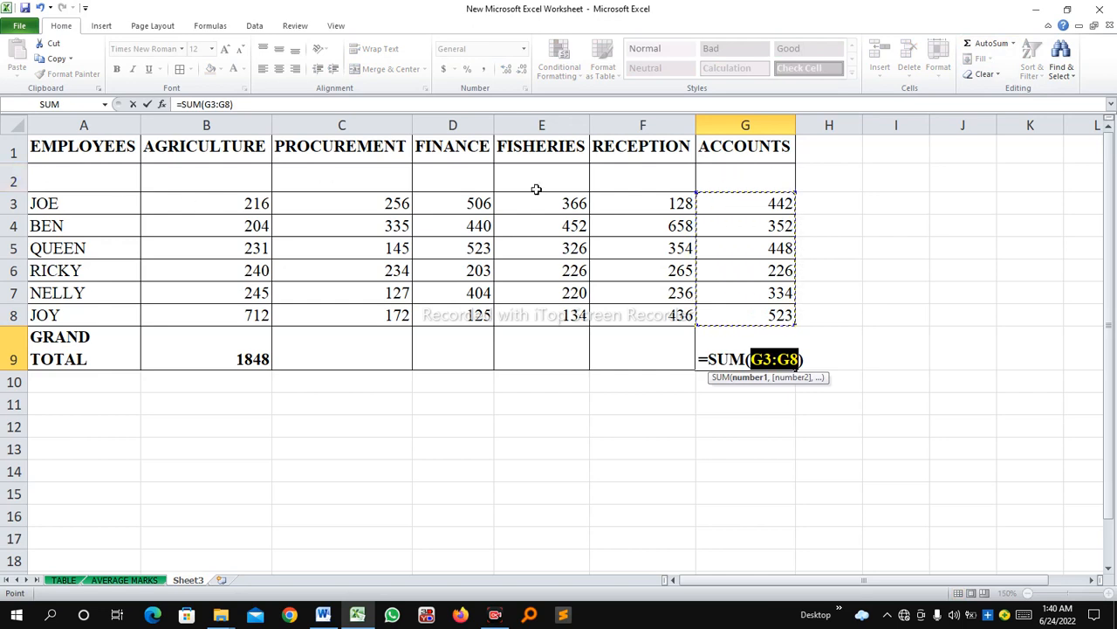
{"action": "left_click", "coordinate": [761, 175]}
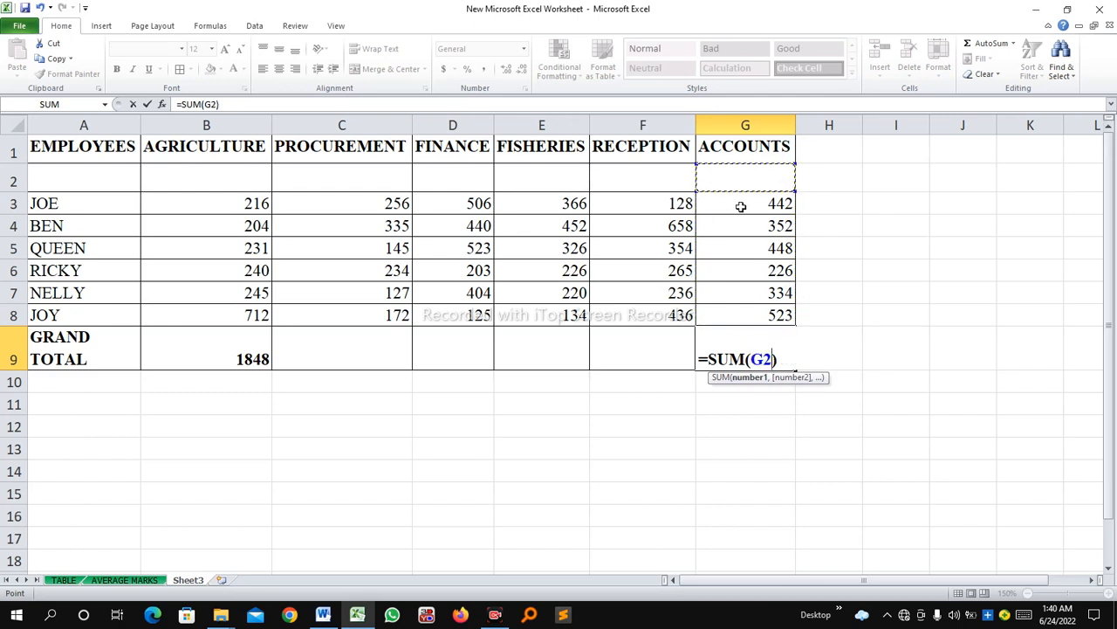
{"action": "key", "text": "Escape"}
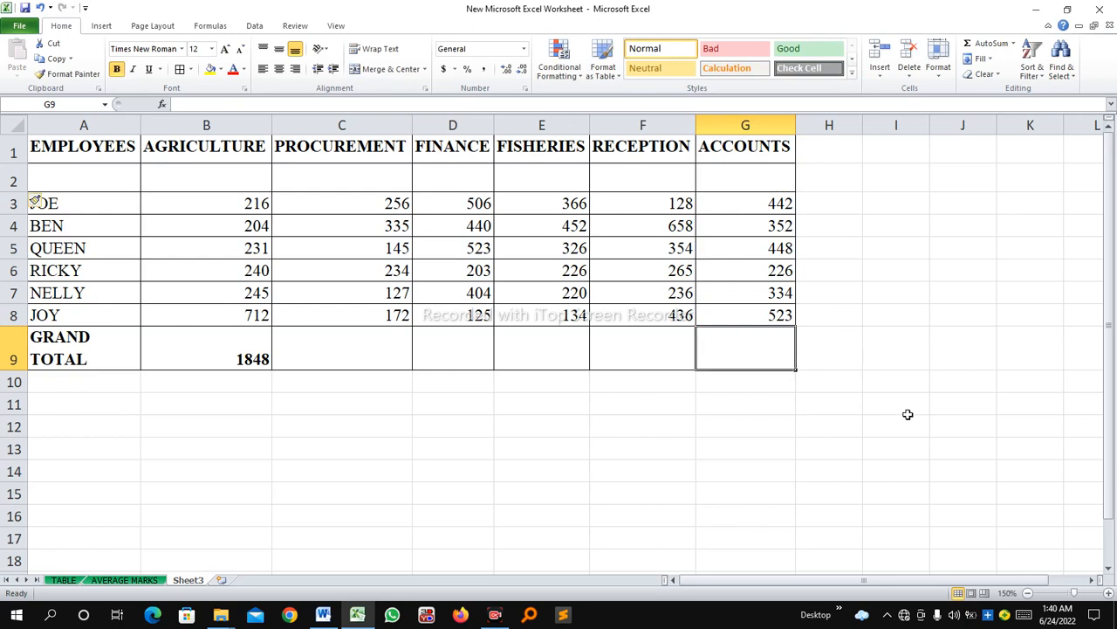
{"action": "left_click", "coordinate": [985, 43]}
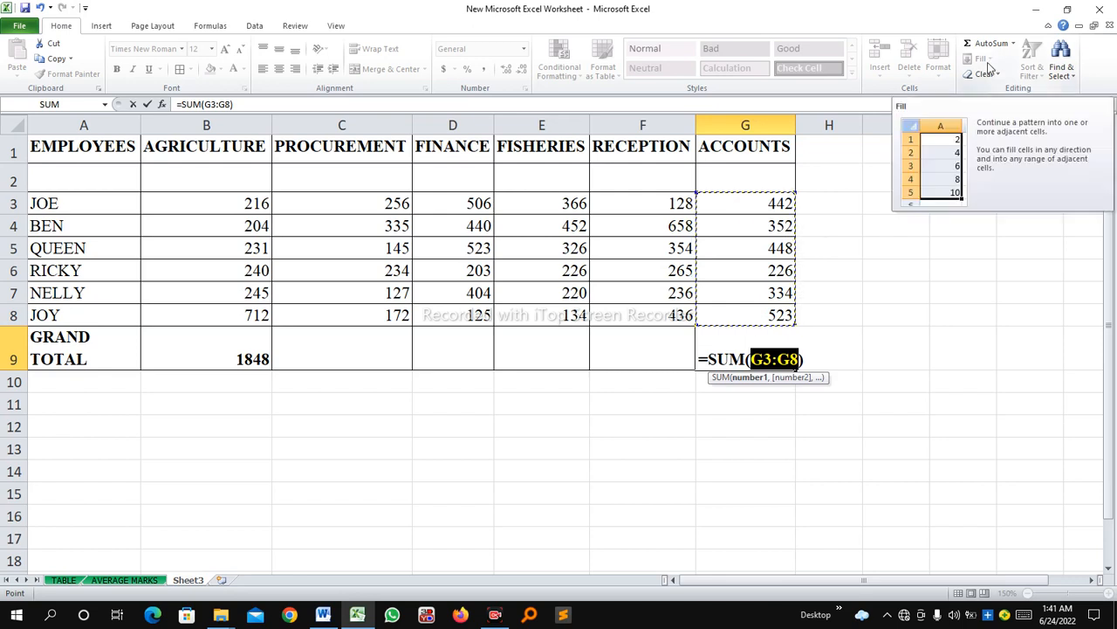
{"action": "left_click", "coordinate": [132, 104]}
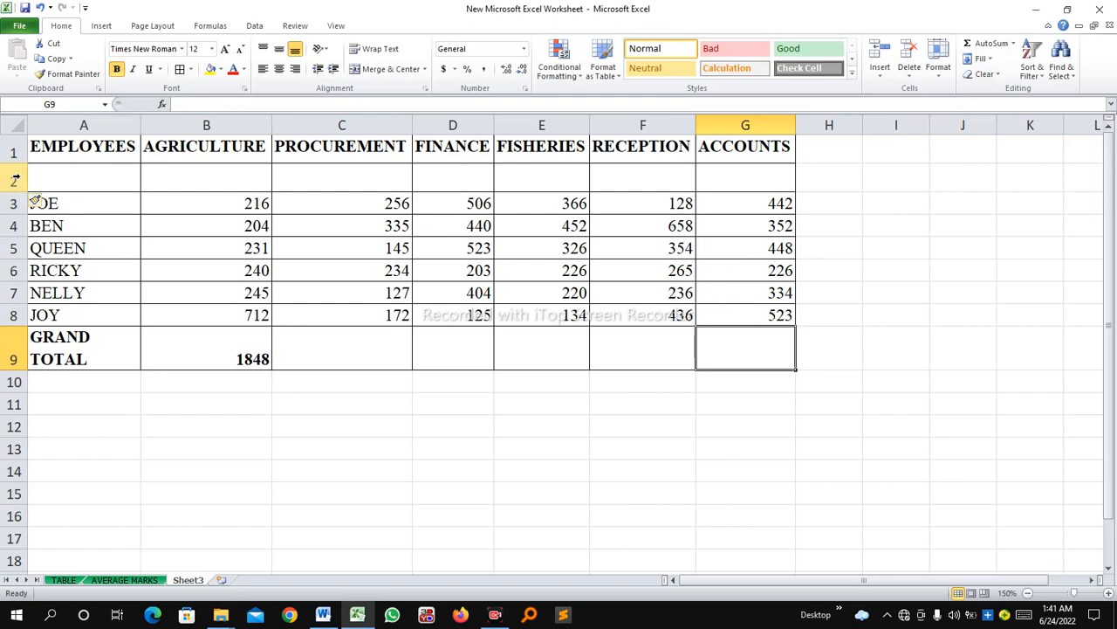
Delete the blank row 2 between the department headings and the first employee's row.
{"action": "left_click", "coordinate": [14, 180]}
{"action": "right_click", "coordinate": [15, 180]}
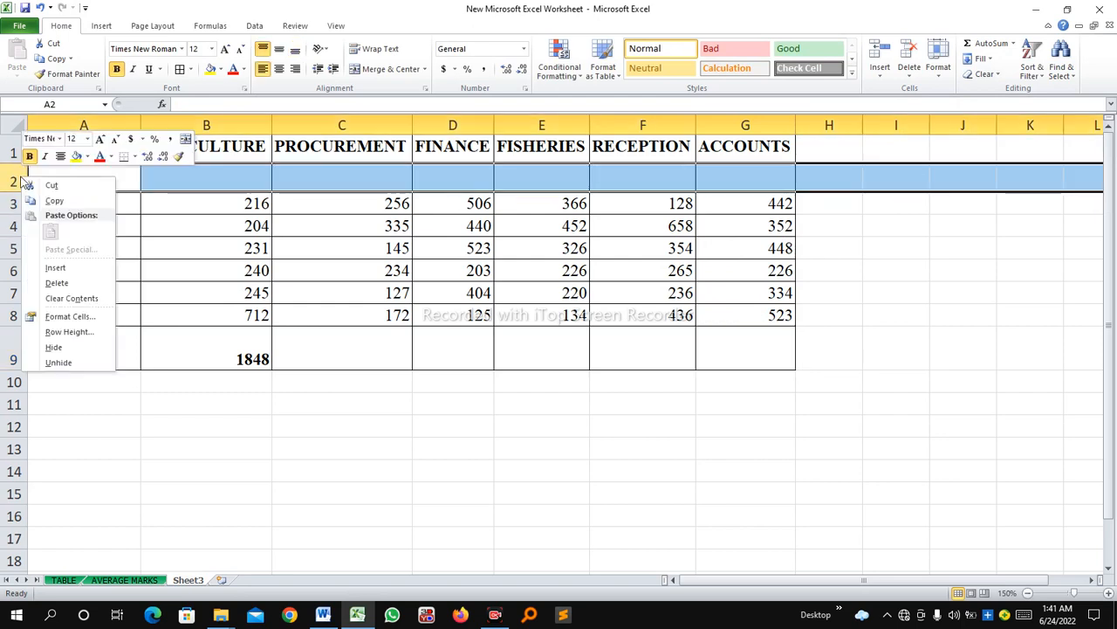
{"action": "left_click", "coordinate": [56, 283]}
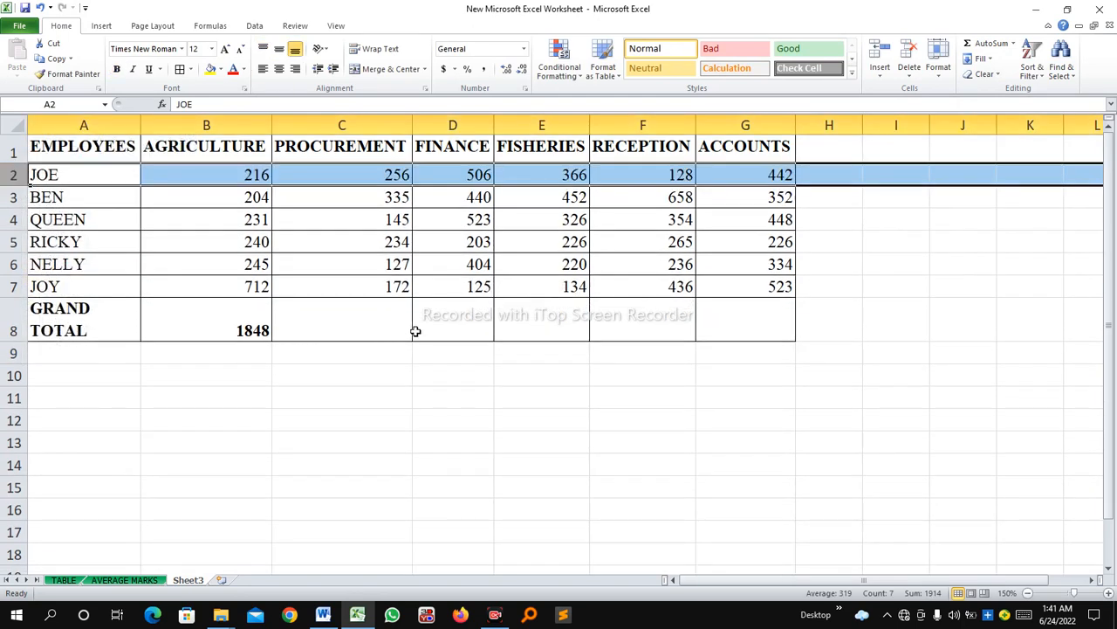
Review the department headings from Procurement to Accounts, their figures in C2:G7, and the formula in the Agriculture total cell B8.
{"action": "left_click", "coordinate": [474, 322]}
{"action": "left_click", "coordinate": [577, 309]}
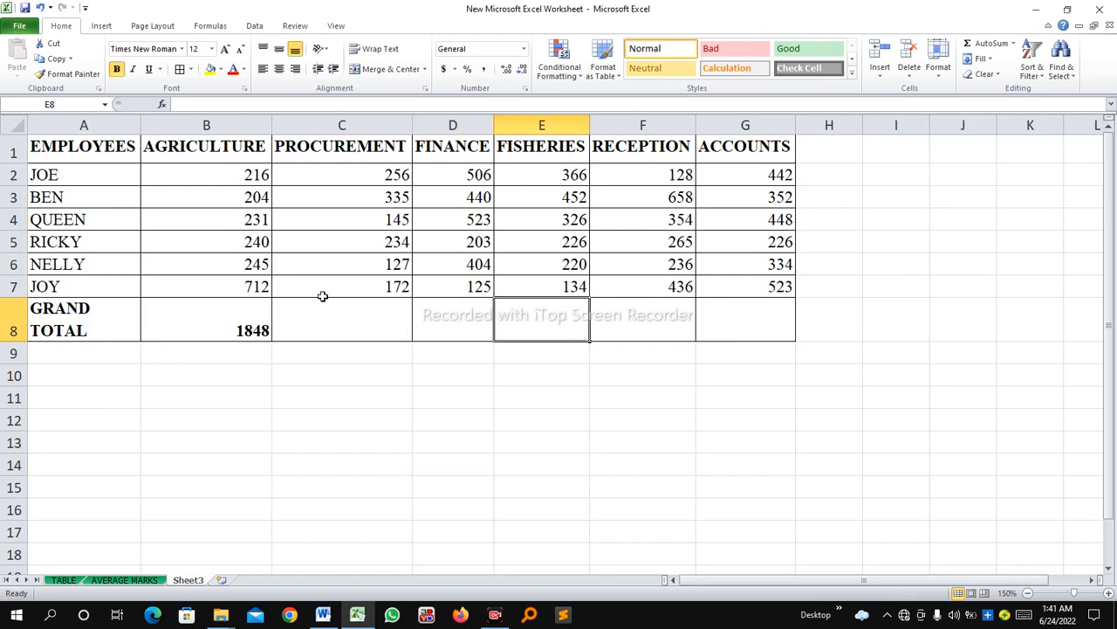
{"action": "left_click", "coordinate": [330, 147]}
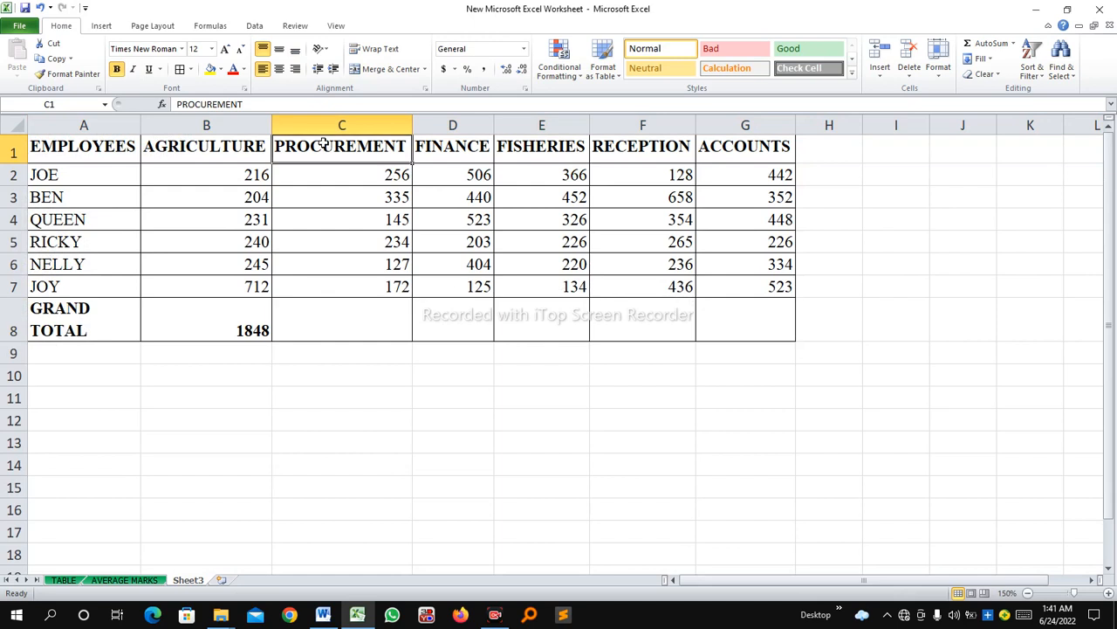
{"action": "left_click", "coordinate": [465, 150]}
{"action": "left_click", "coordinate": [572, 153]}
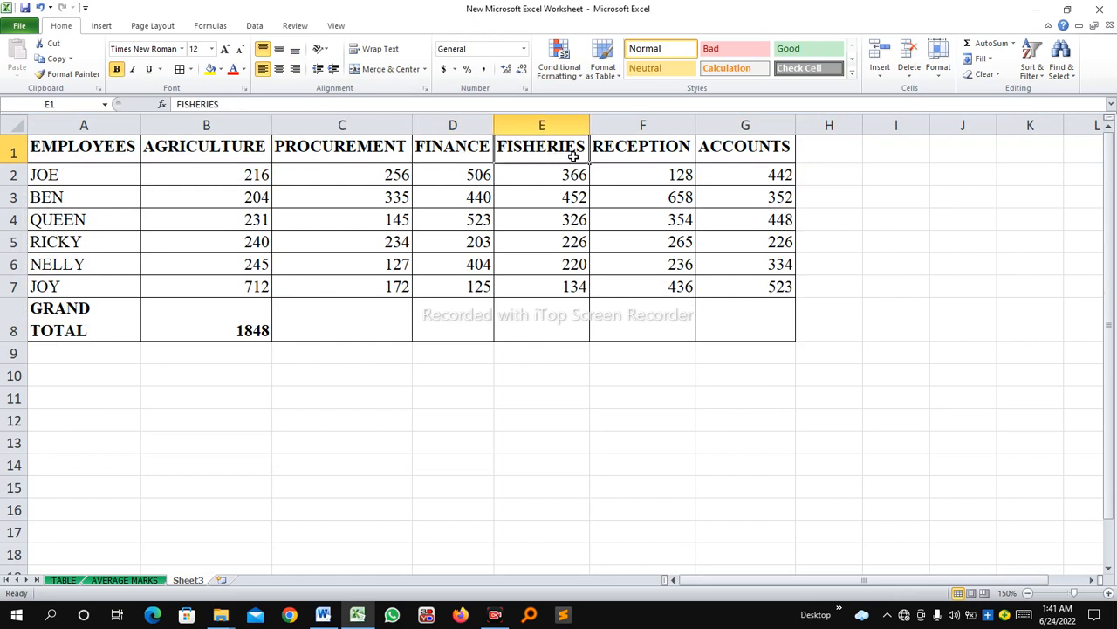
{"action": "left_click", "coordinate": [650, 157]}
{"action": "left_click", "coordinate": [759, 149]}
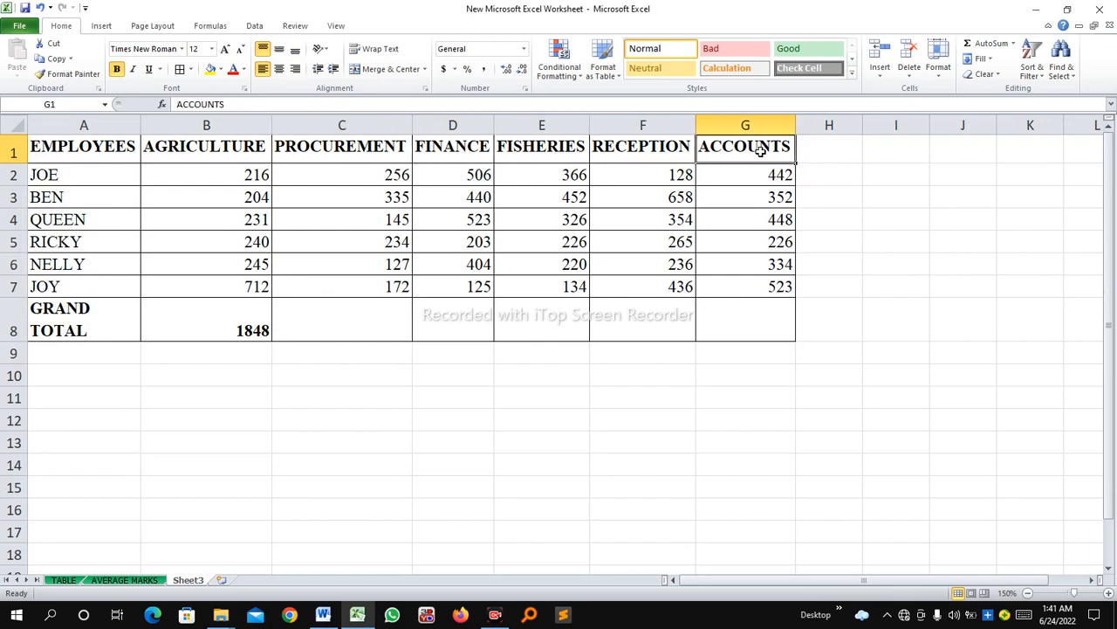
{"action": "left_click", "coordinate": [306, 330]}
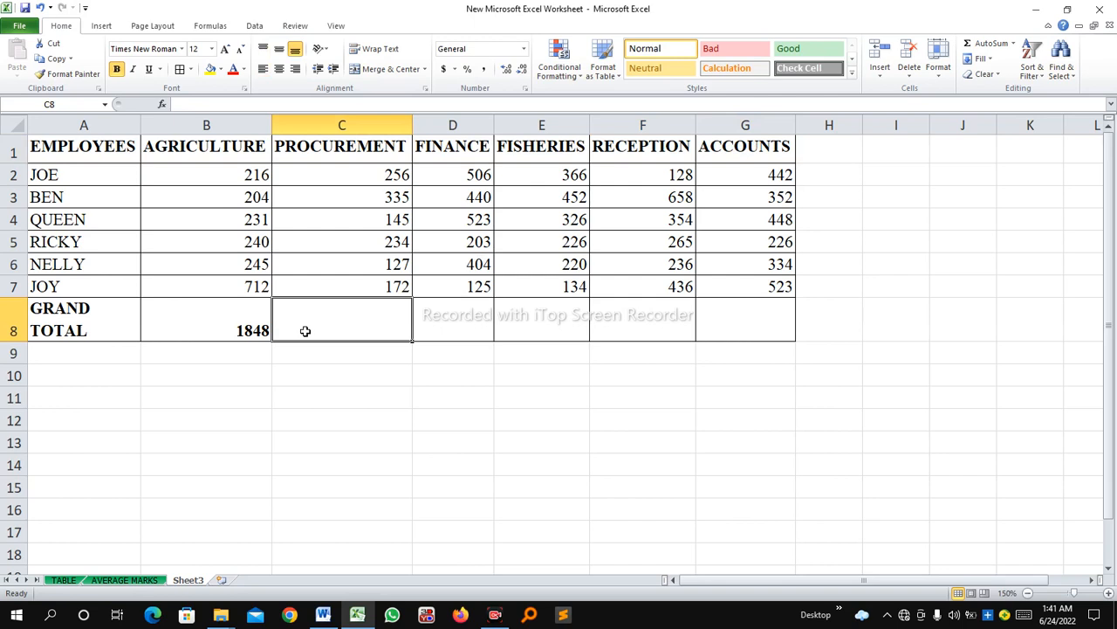
{"action": "left_click", "coordinate": [432, 331]}
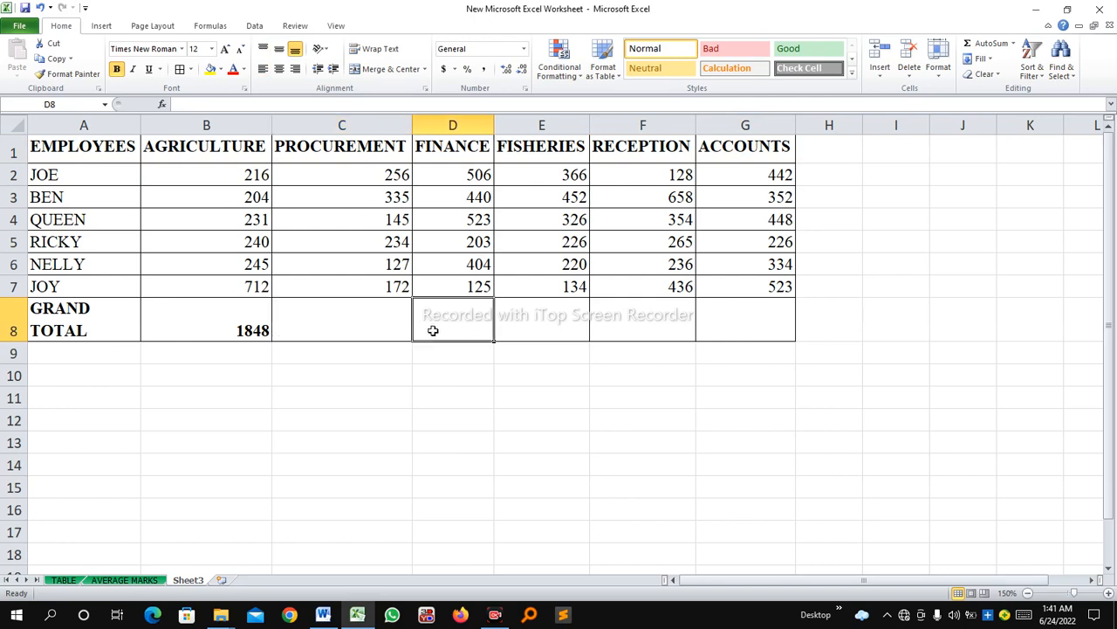
{"action": "left_click", "coordinate": [233, 323]}
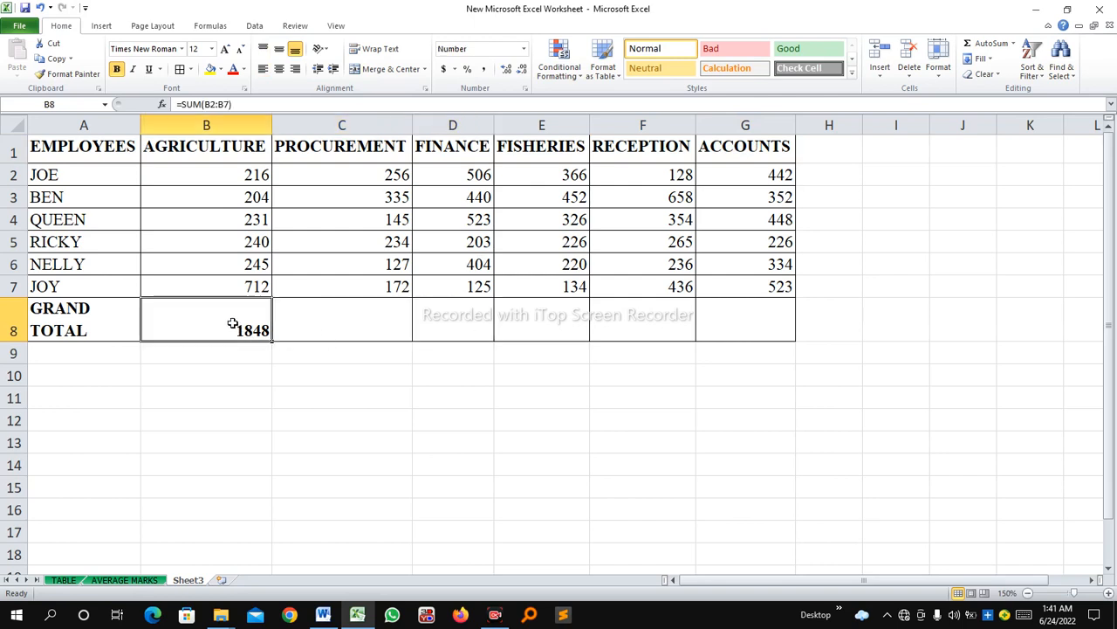
{"action": "left_click_drag", "start_coordinate": [339, 177], "coordinate": [732, 286]}
Fill the Agriculture total formula from B8 across C8:G8 to total the remaining department columns.
{"action": "left_click", "coordinate": [237, 334]}
{"action": "left_click_drag", "start_coordinate": [272, 341], "coordinate": [650, 339]}
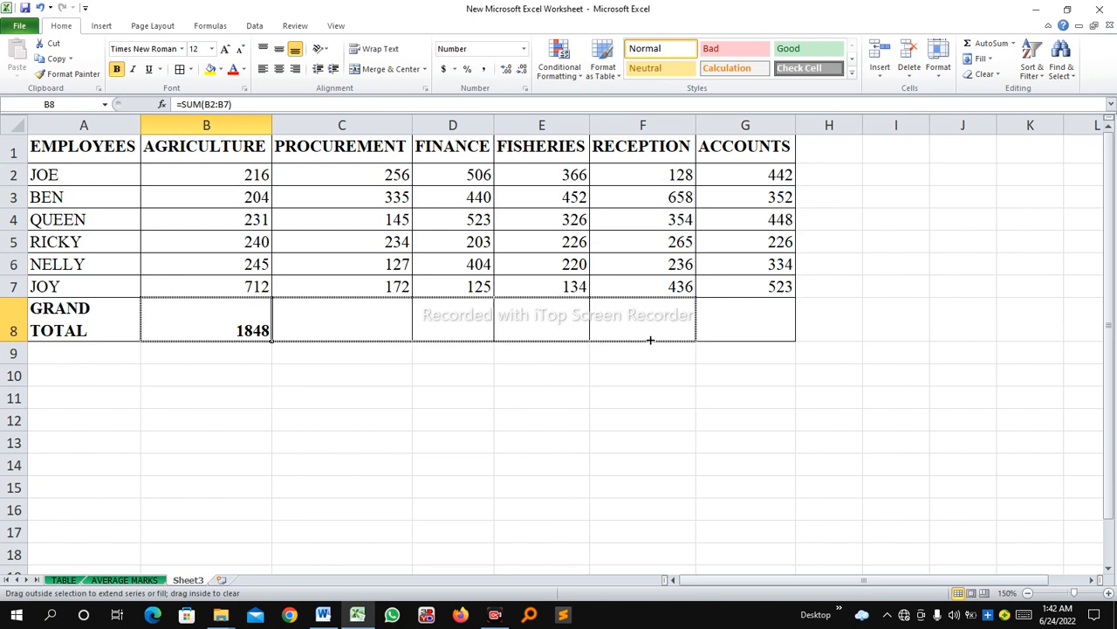
{"action": "left_click_drag", "start_coordinate": [742, 334], "coordinate": [754, 332]}
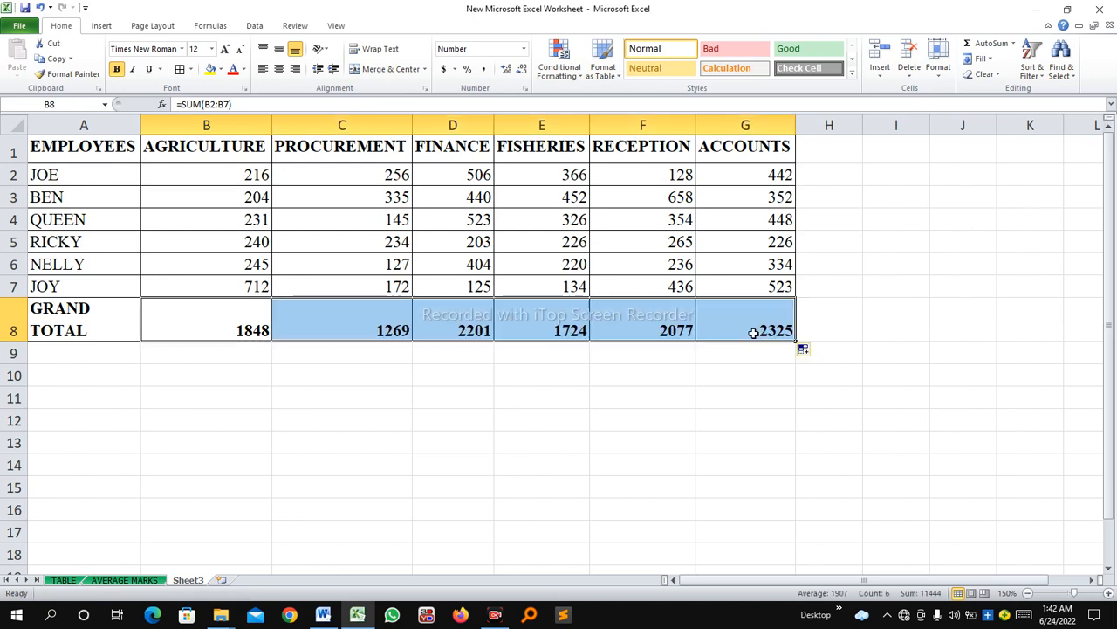
Check the SUM formula and total of each department in the grand total cells B8:G8.
{"action": "left_click", "coordinate": [704, 352]}
{"action": "left_click", "coordinate": [736, 325]}
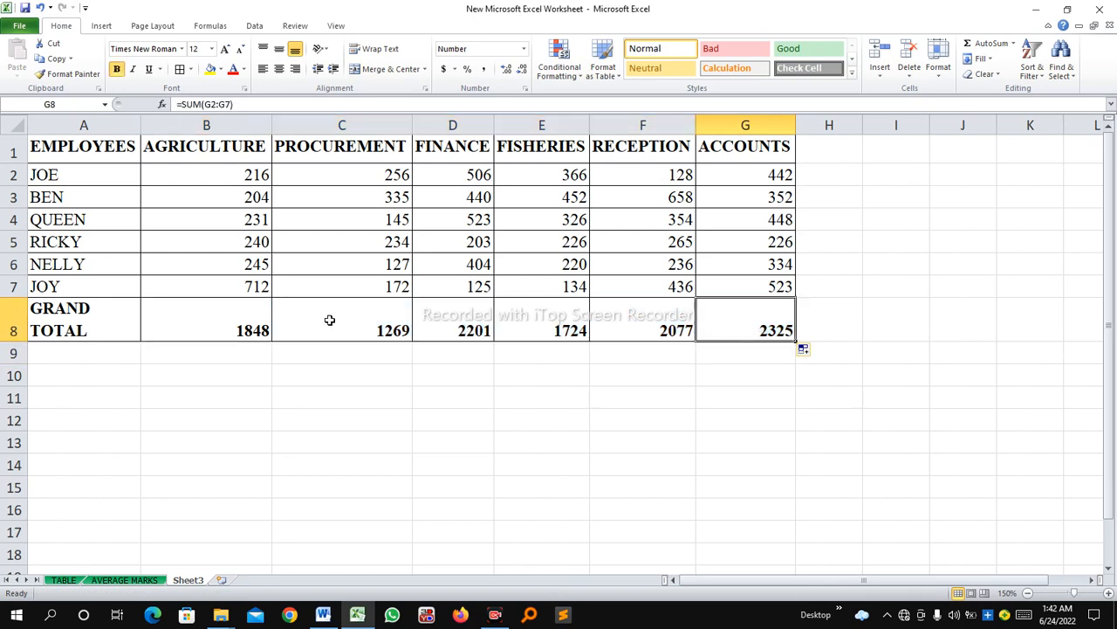
{"action": "left_click_drag", "start_coordinate": [155, 318], "coordinate": [749, 319]}
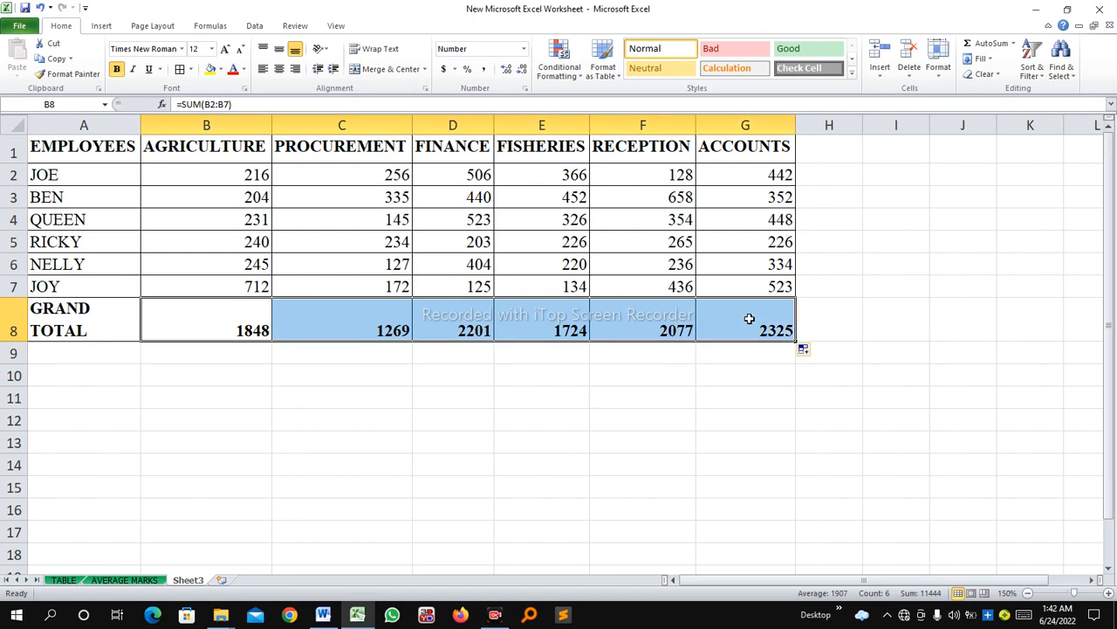
{"action": "left_click", "coordinate": [327, 250]}
{"action": "left_click", "coordinate": [224, 312]}
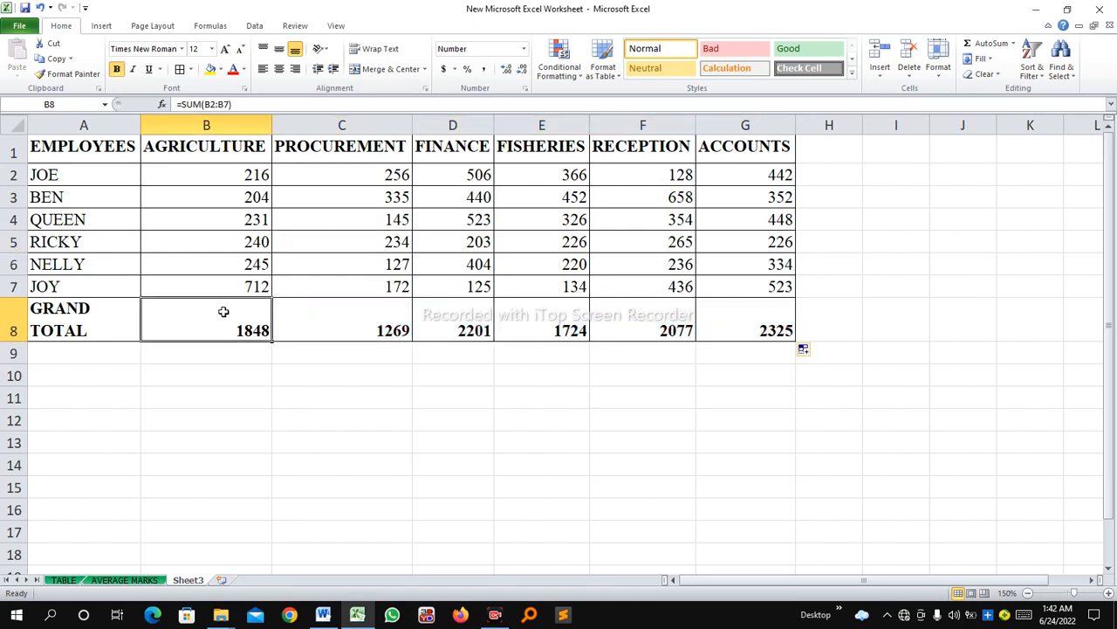
{"action": "left_click", "coordinate": [317, 328]}
{"action": "left_click", "coordinate": [346, 314]}
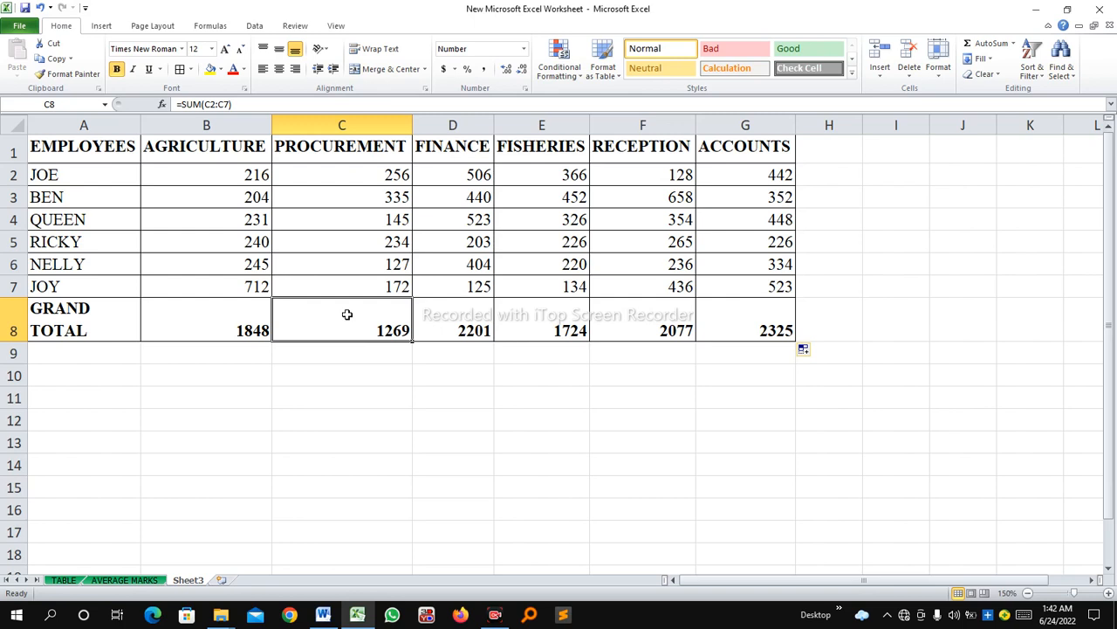
{"action": "left_click", "coordinate": [244, 332]}
{"action": "left_click", "coordinate": [480, 297]}
{"action": "left_click", "coordinate": [395, 319]}
{"action": "left_click", "coordinate": [535, 322]}
{"action": "left_click", "coordinate": [477, 327]}
{"action": "left_click", "coordinate": [650, 322]}
{"action": "left_click", "coordinate": [760, 326]}
{"action": "left_click", "coordinate": [303, 310]}
{"action": "left_click", "coordinate": [237, 318]}
{"action": "left_click", "coordinate": [360, 326]}
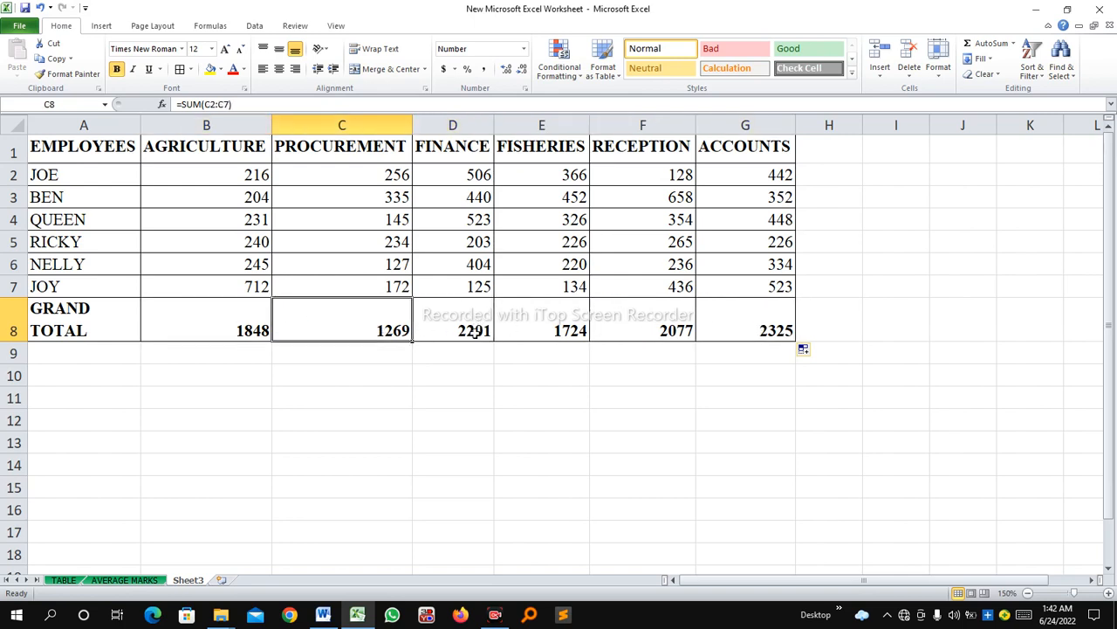